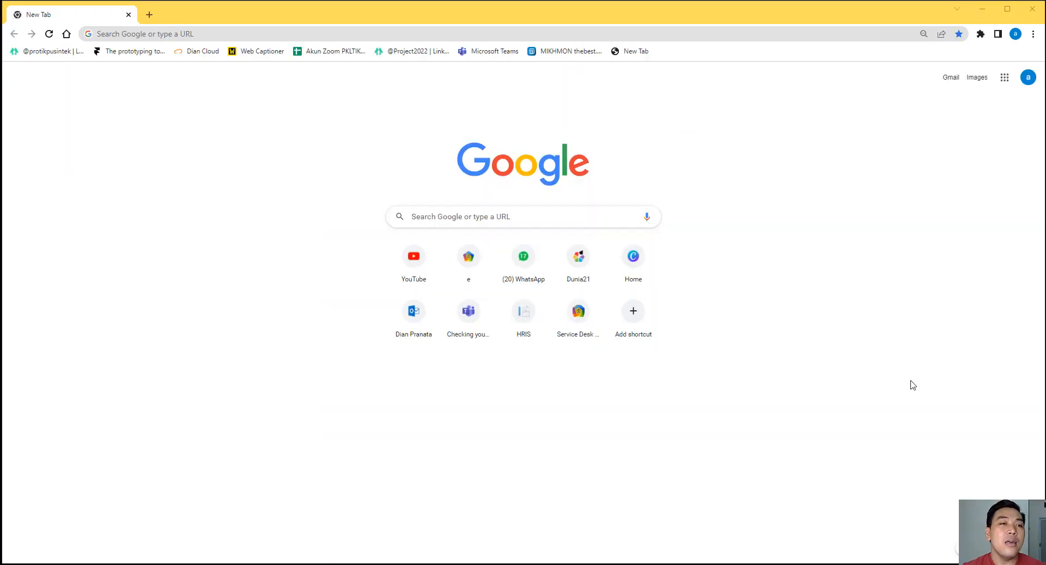
Step: Go to canva.com from the Chrome address bar using the autocompletion
{"action": "left_click", "coordinate": [387, 36]}
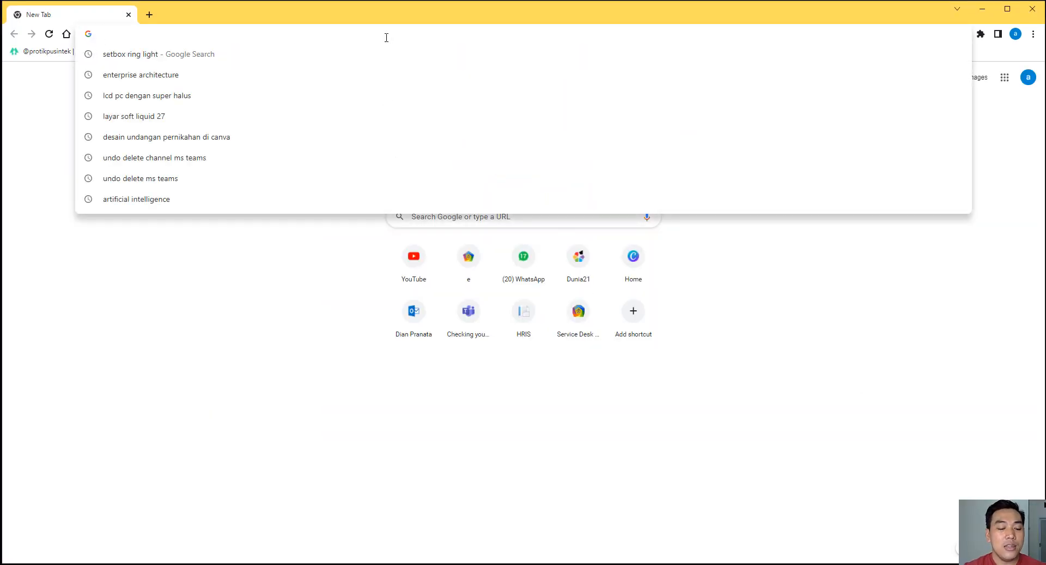
{"action": "type", "text": "canva.com"}
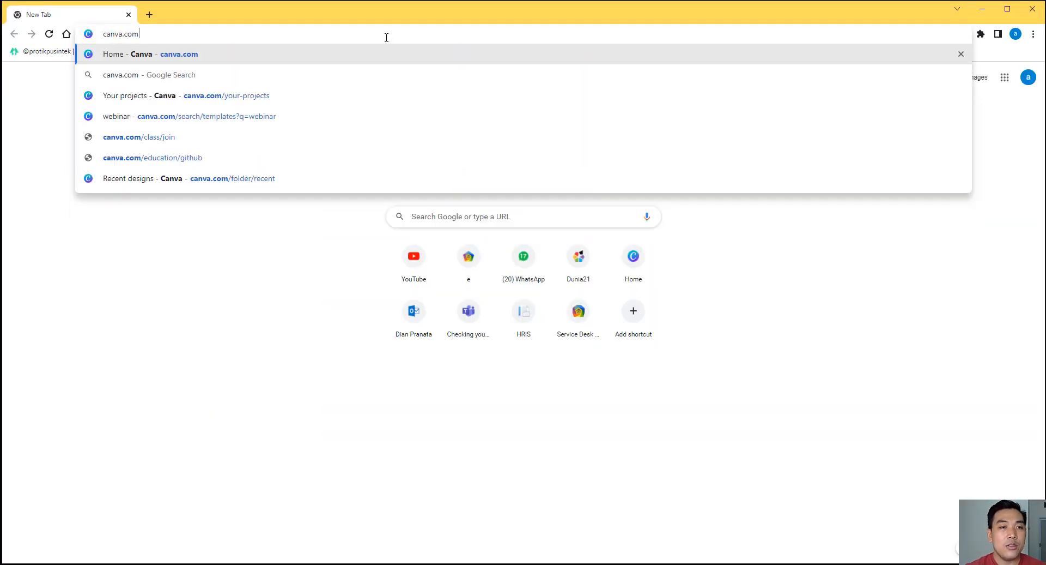
{"action": "key", "text": "Return"}
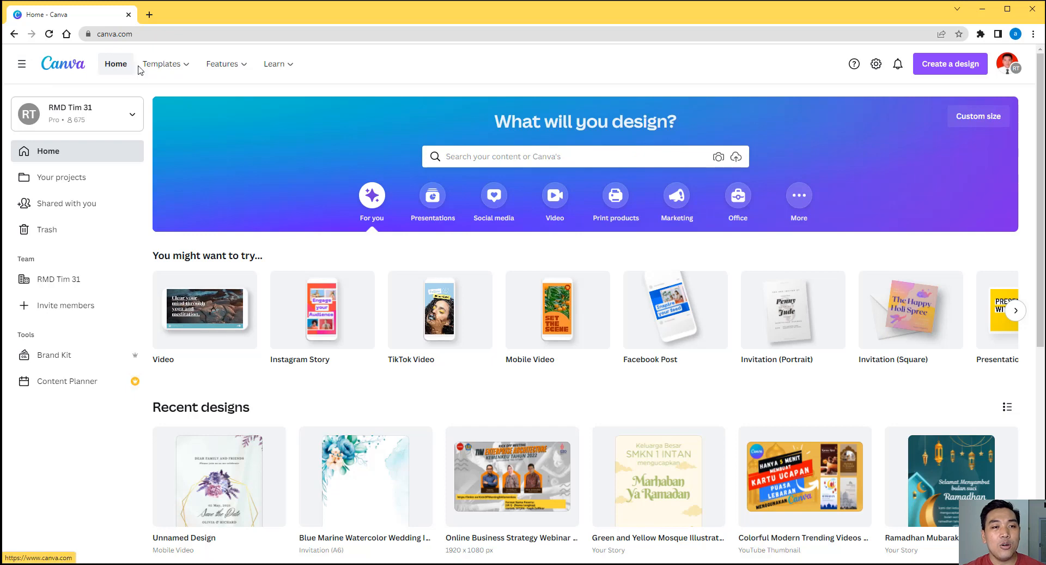
Step: Search Canva for 'cert' and choose the Certificate (29.7 × 21 cm) suggestion
{"action": "mouse_move", "coordinate": [173, 72]}
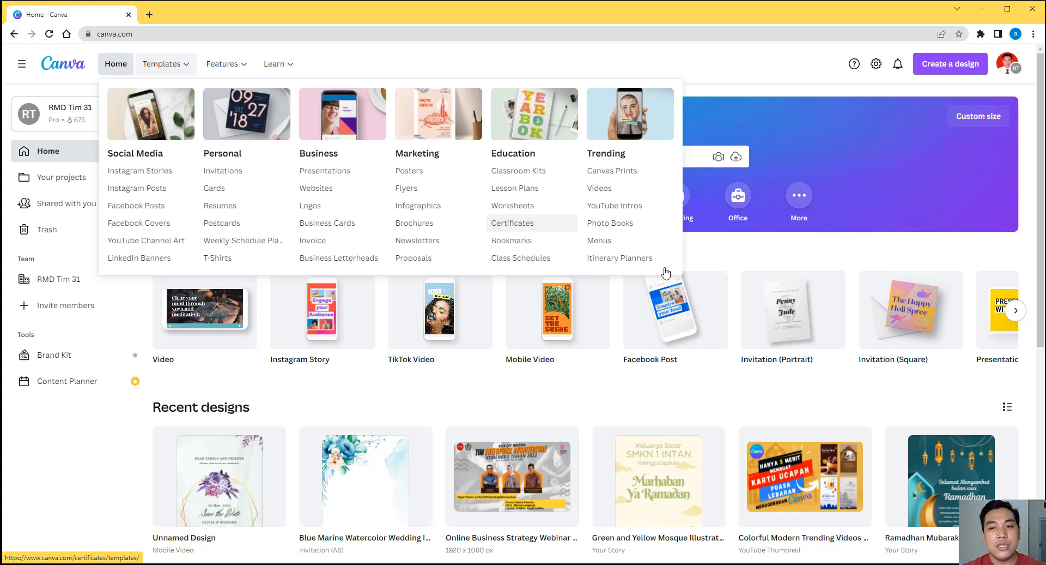
{"action": "left_click", "coordinate": [671, 159]}
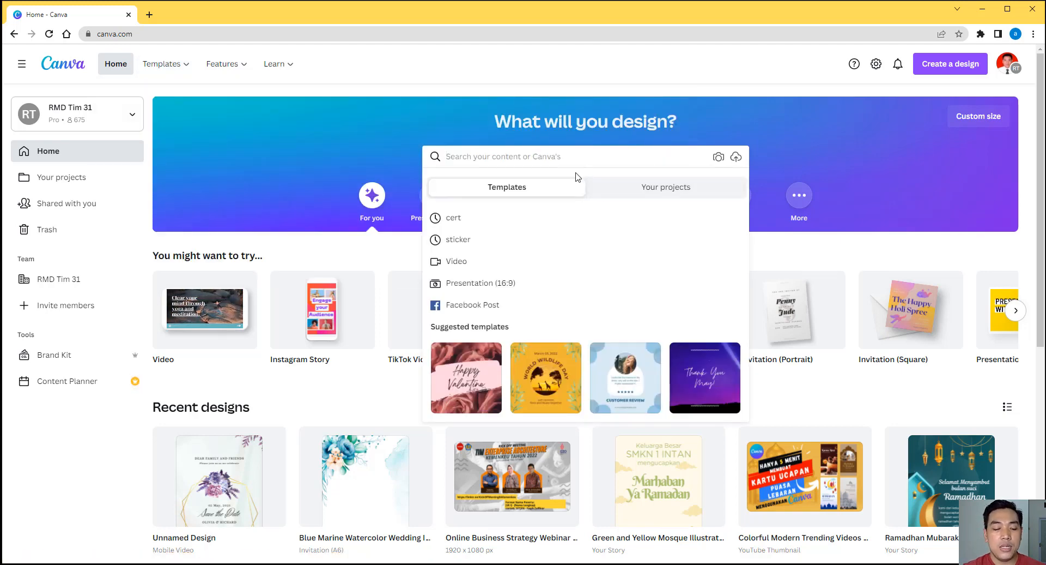
{"action": "type", "text": "cert"}
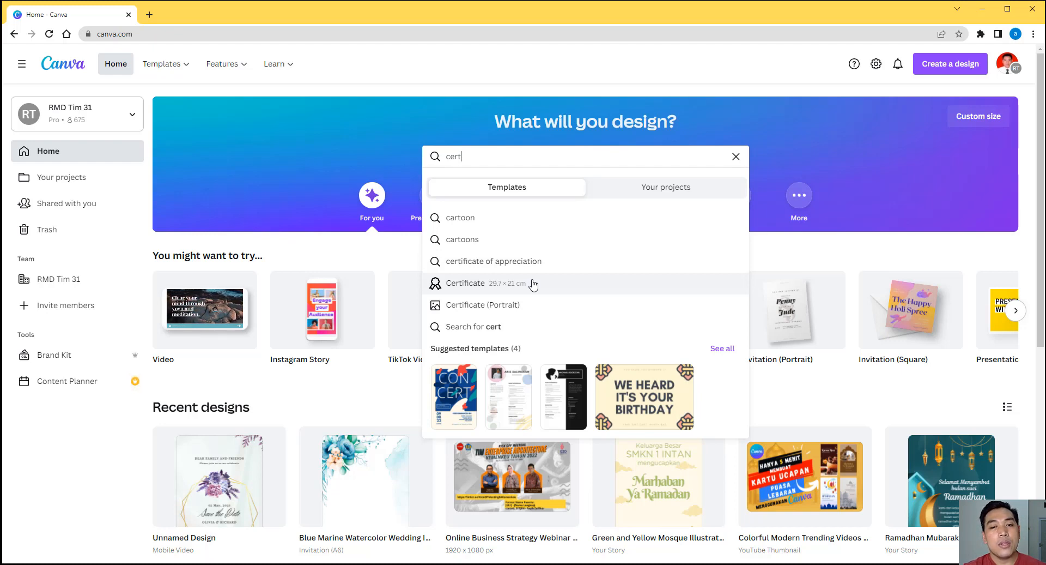
{"action": "left_click", "coordinate": [533, 283]}
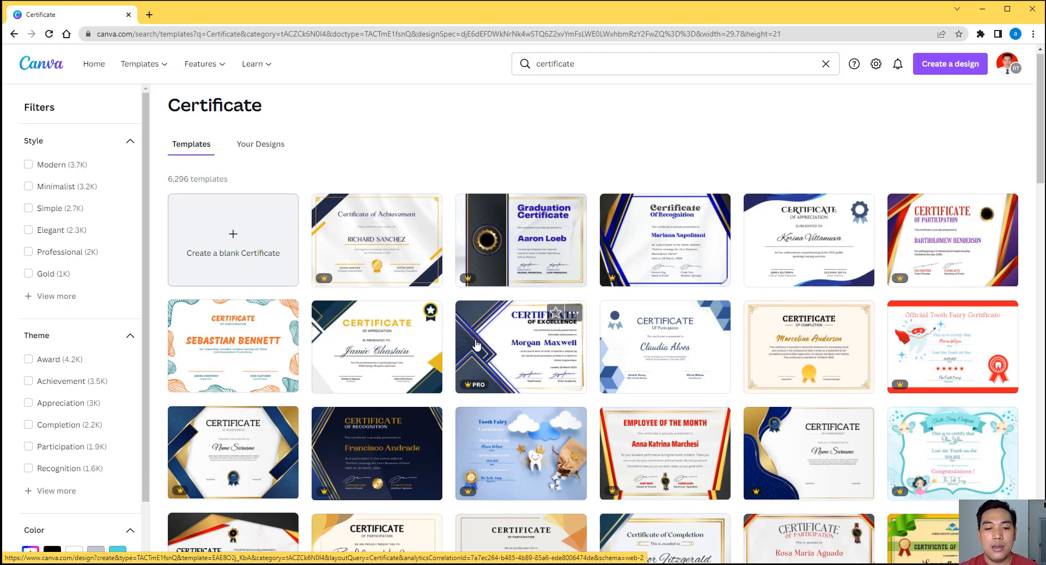
{"action": "scroll", "coordinate": [478, 337], "scroll_direction": "down", "scroll_amount": 3}
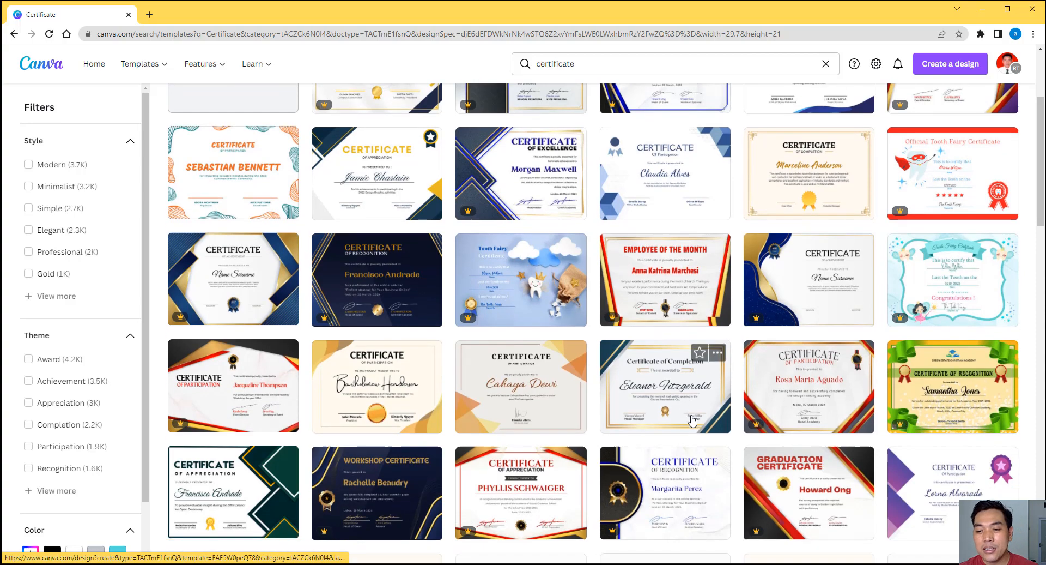
{"action": "scroll", "coordinate": [807, 374], "scroll_direction": "down", "scroll_amount": 4}
{"action": "scroll", "coordinate": [744, 374], "scroll_direction": "down", "scroll_amount": 6}
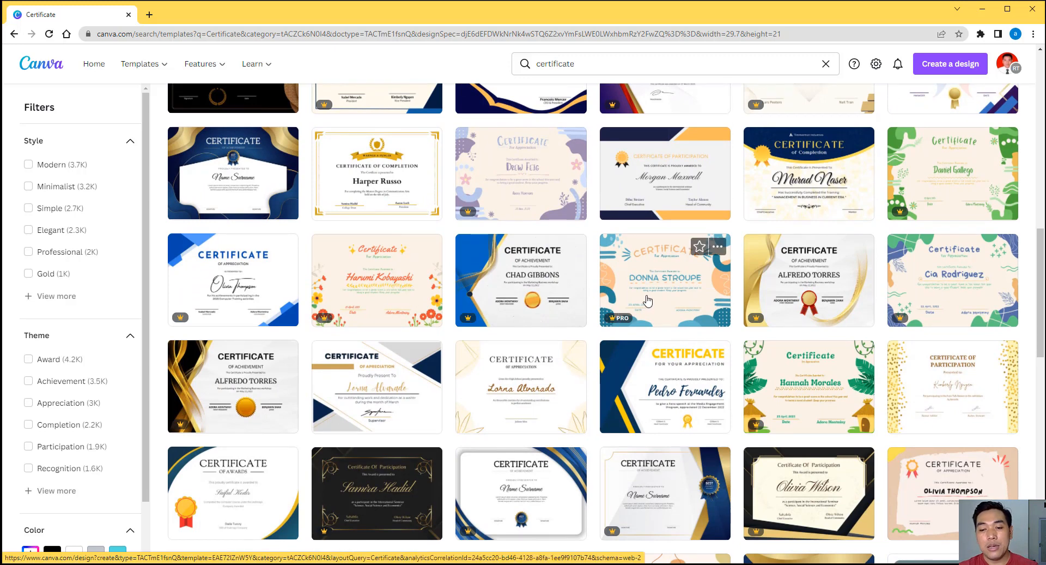
{"action": "scroll", "coordinate": [648, 301], "scroll_direction": "down", "scroll_amount": 5}
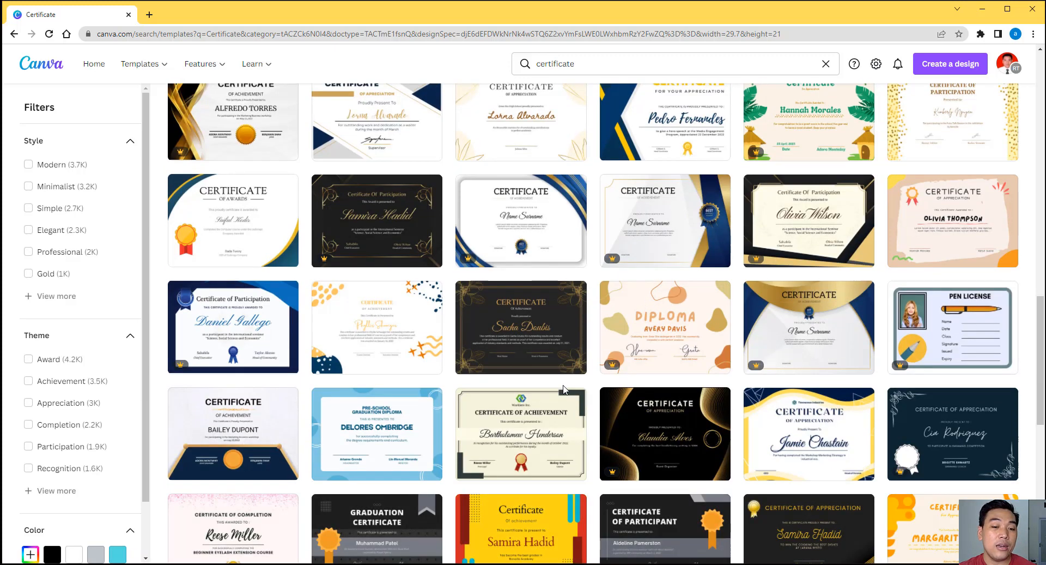
{"action": "scroll", "coordinate": [561, 390], "scroll_direction": "up", "scroll_amount": 8}
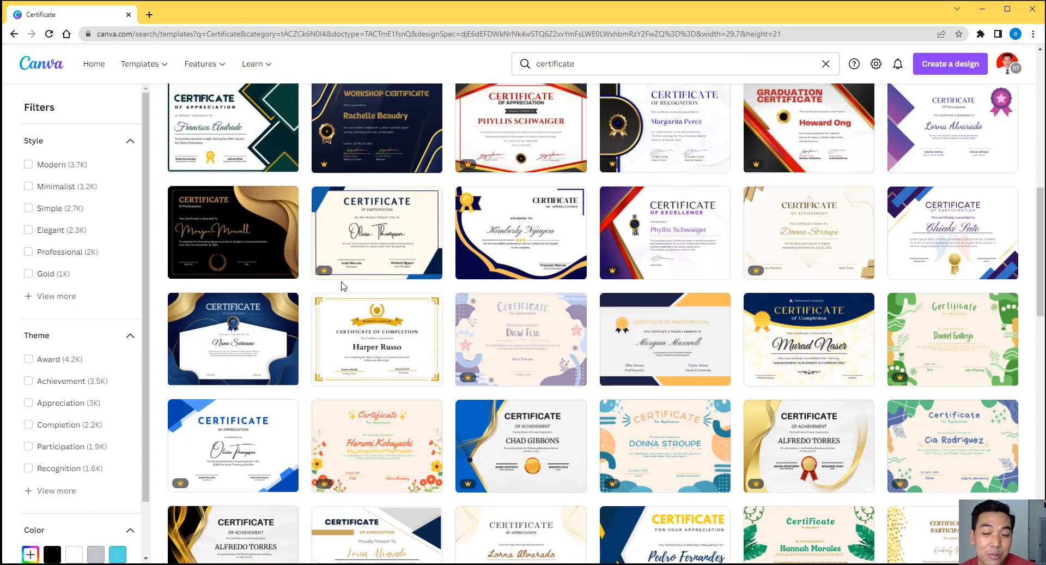
{"action": "scroll", "coordinate": [574, 322], "scroll_direction": "down", "scroll_amount": 6}
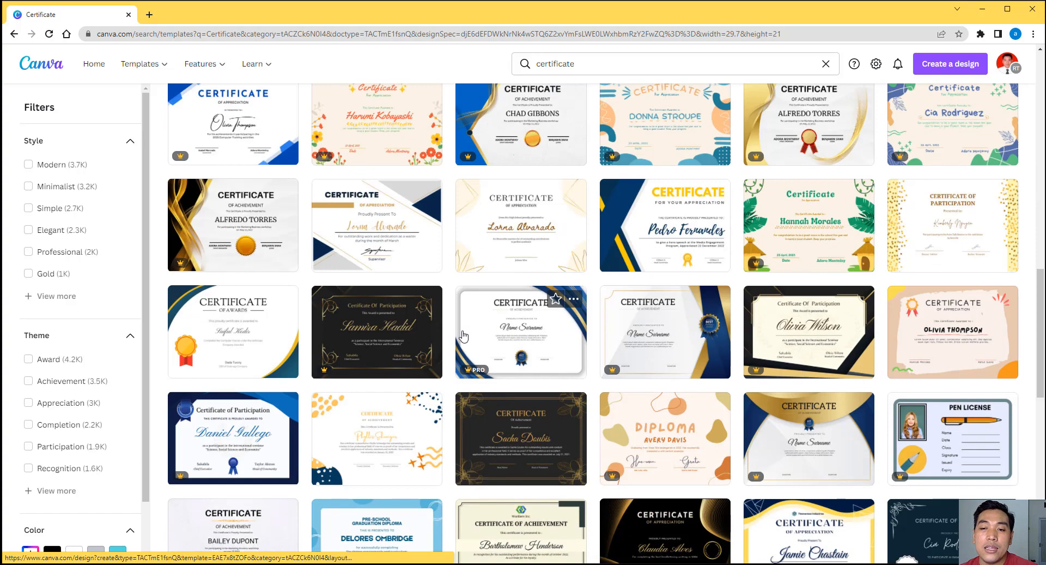
{"action": "scroll", "coordinate": [577, 338], "scroll_direction": "down", "scroll_amount": 6}
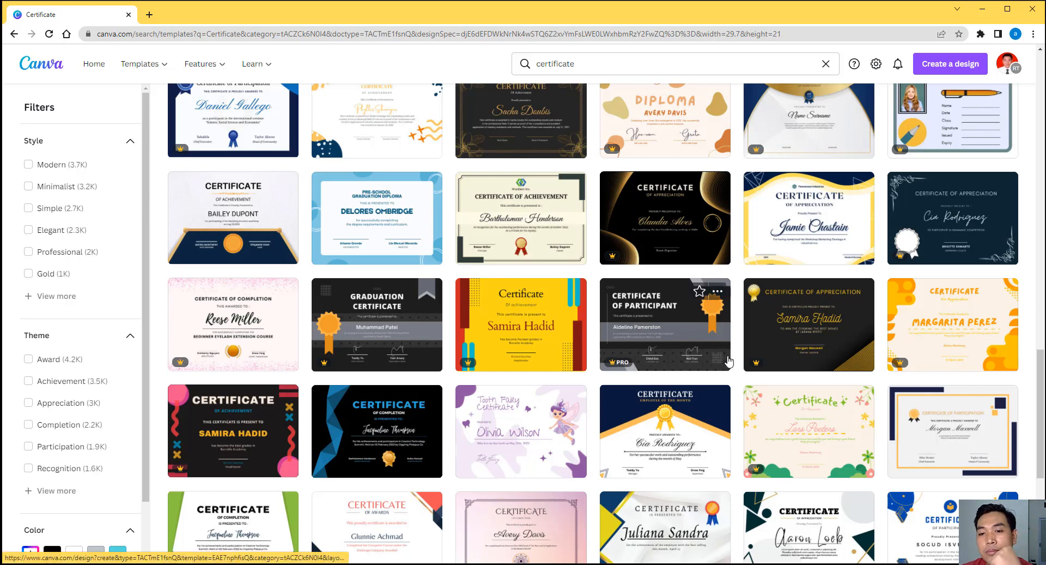
Step: Open the dark Certificate of Participant template and undo an accidental move of the top-right shape
{"action": "left_click", "coordinate": [679, 349]}
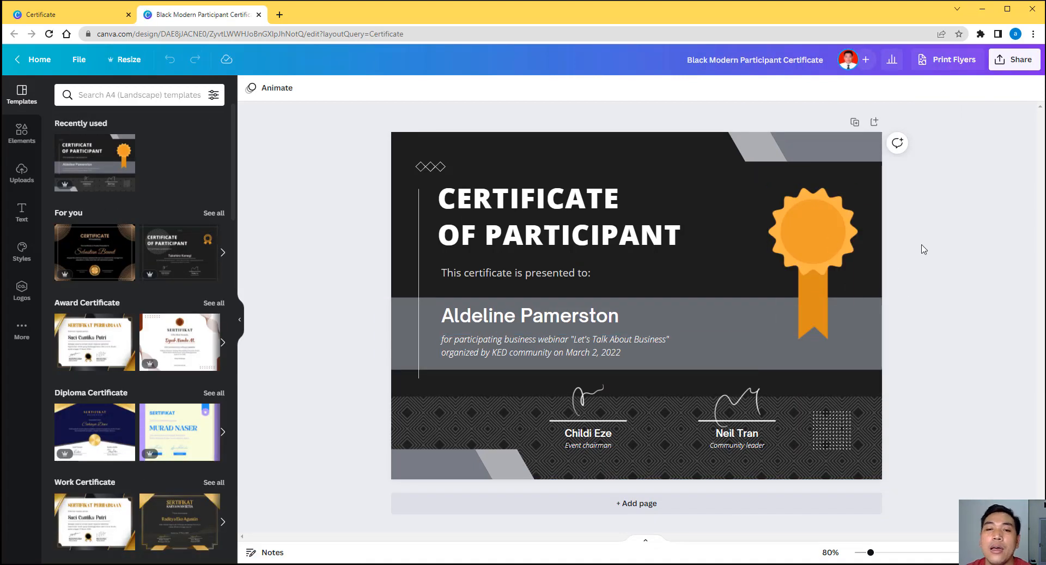
{"action": "left_click", "coordinate": [805, 254]}
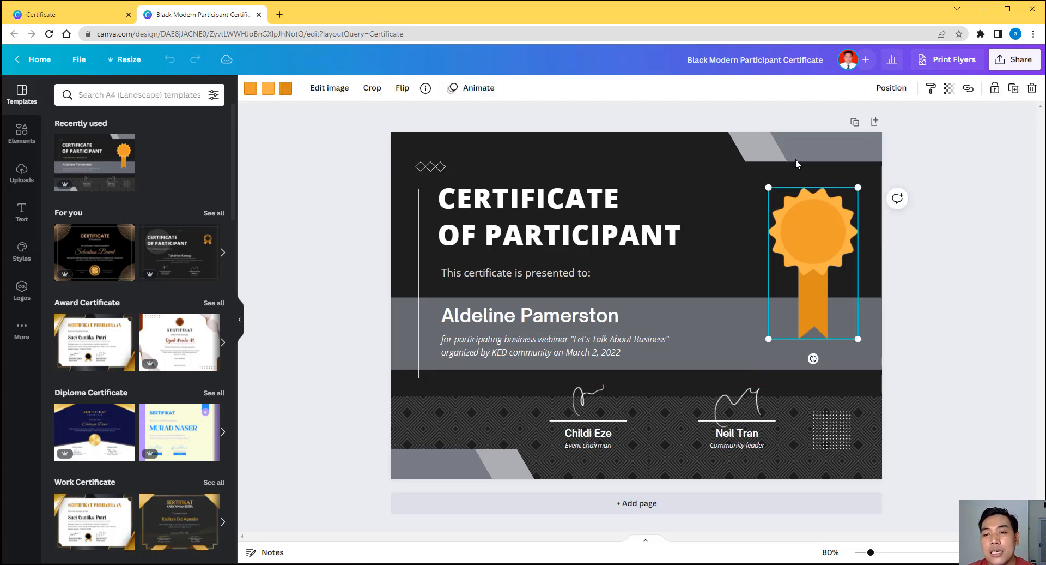
{"action": "left_click", "coordinate": [785, 155]}
{"action": "left_click_drag", "start_coordinate": [738, 150], "coordinate": [756, 154]}
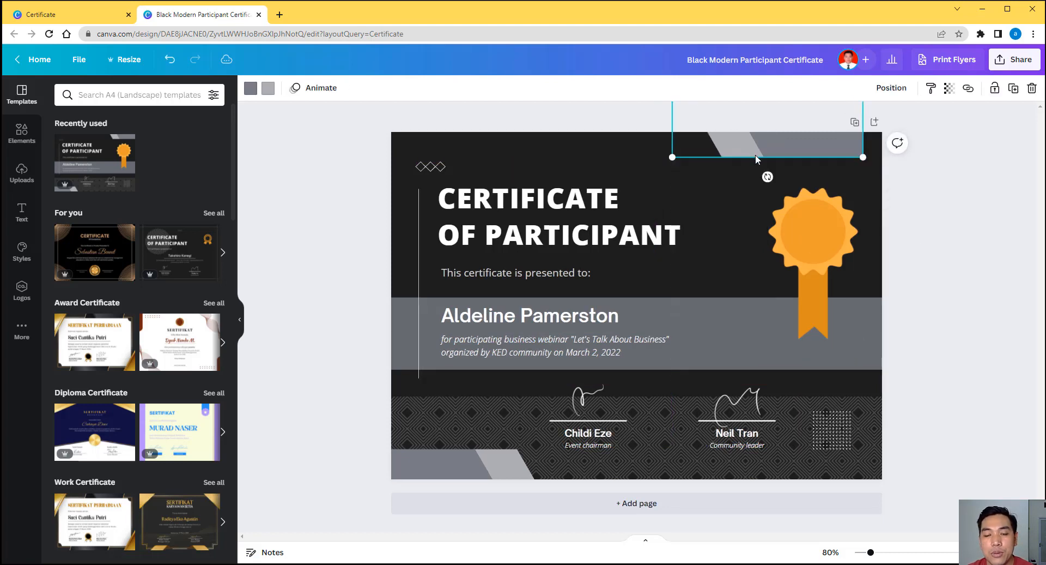
{"action": "key", "text": "ctrl+z"}
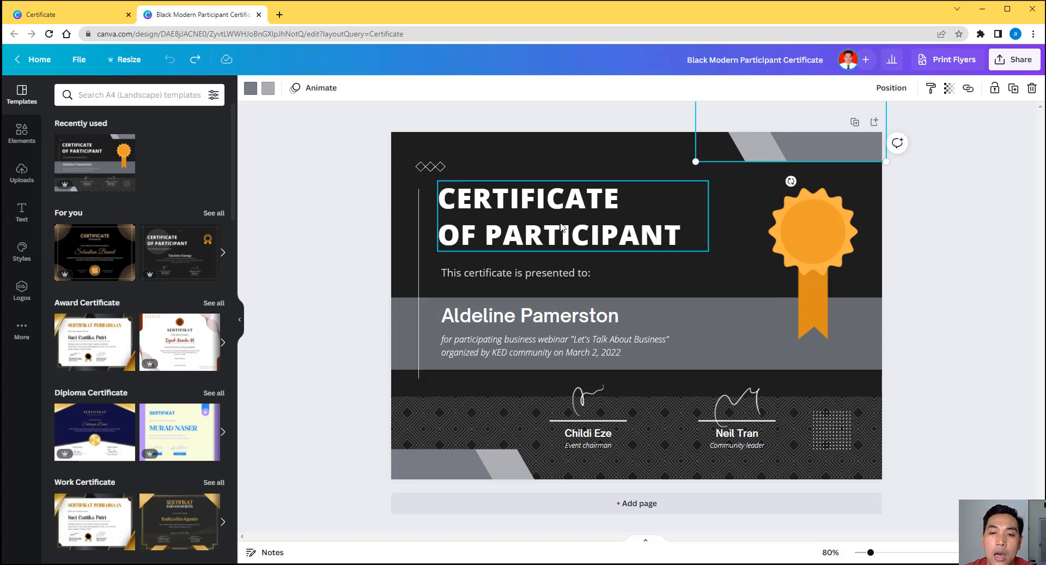
Step: Inspect the title, presented-to line, name, paragraph and dotted grid decoration, then clear the selection
{"action": "left_click", "coordinate": [562, 228]}
{"action": "left_click", "coordinate": [537, 278]}
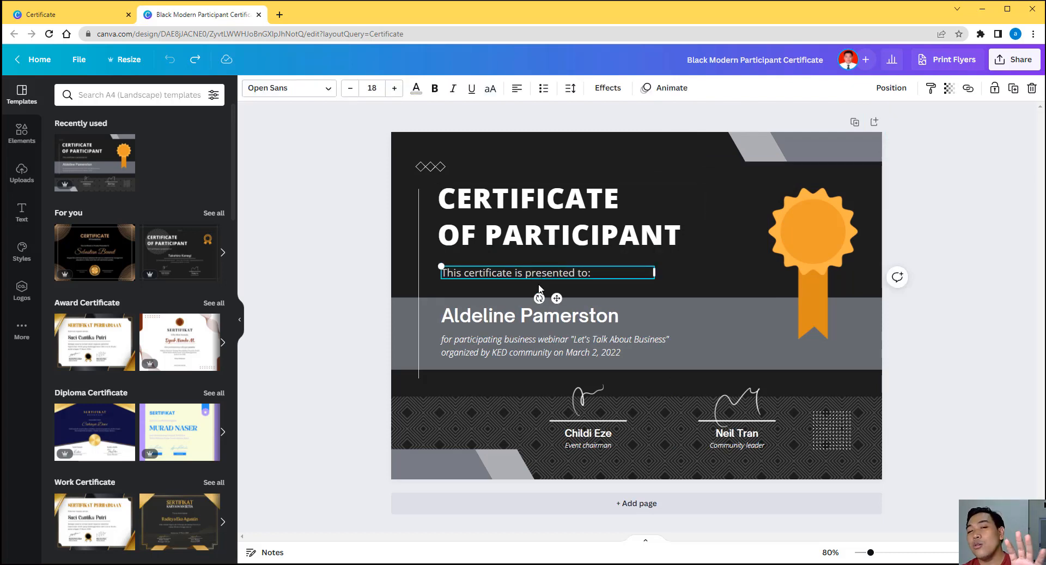
{"action": "left_click", "coordinate": [579, 322]}
{"action": "left_click", "coordinate": [570, 360]}
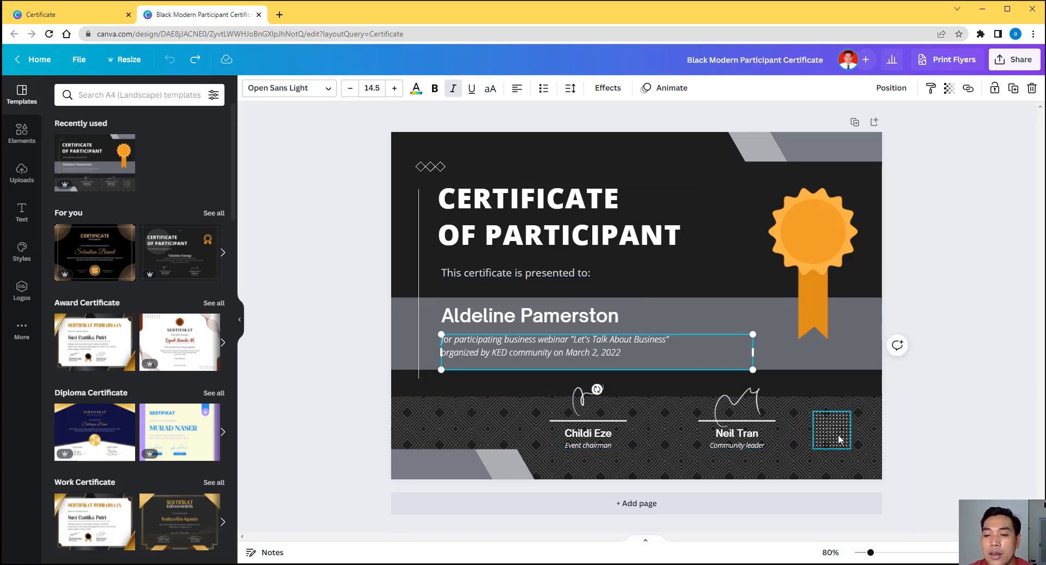
{"action": "left_click", "coordinate": [824, 421]}
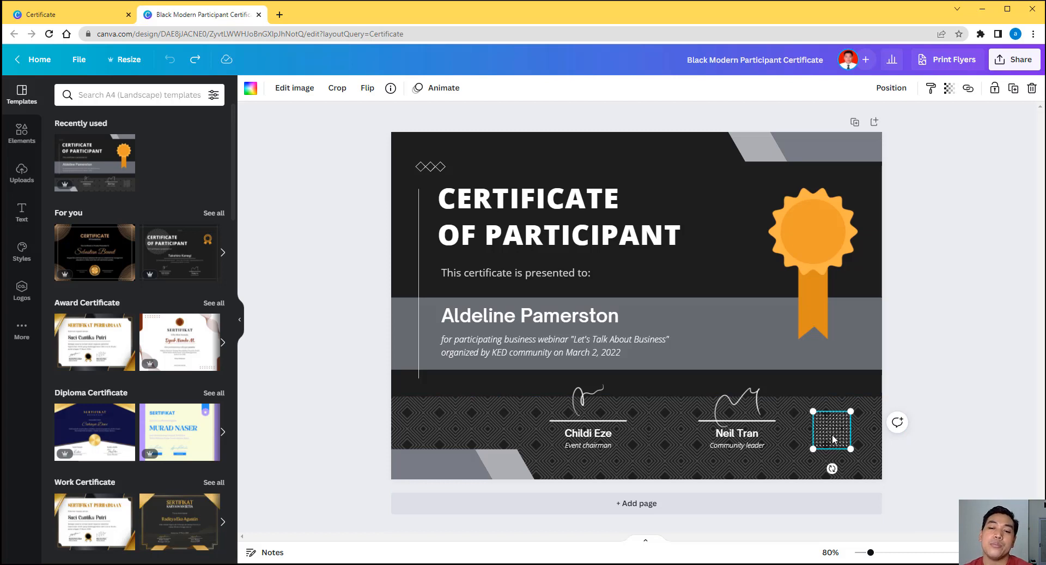
{"action": "left_click", "coordinate": [938, 412]}
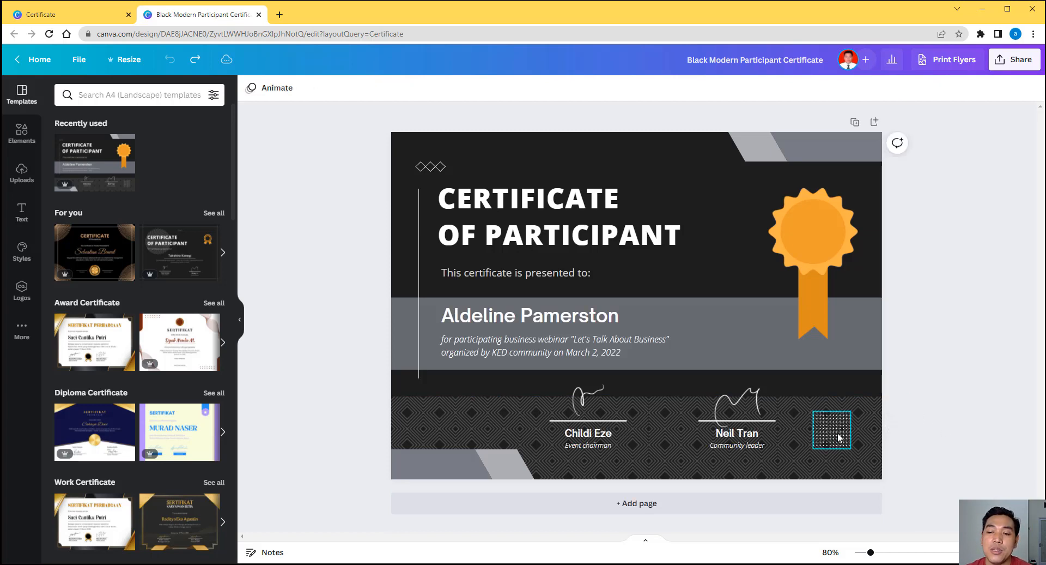
{"action": "left_click", "coordinate": [839, 436]}
{"action": "left_click", "coordinate": [963, 380]}
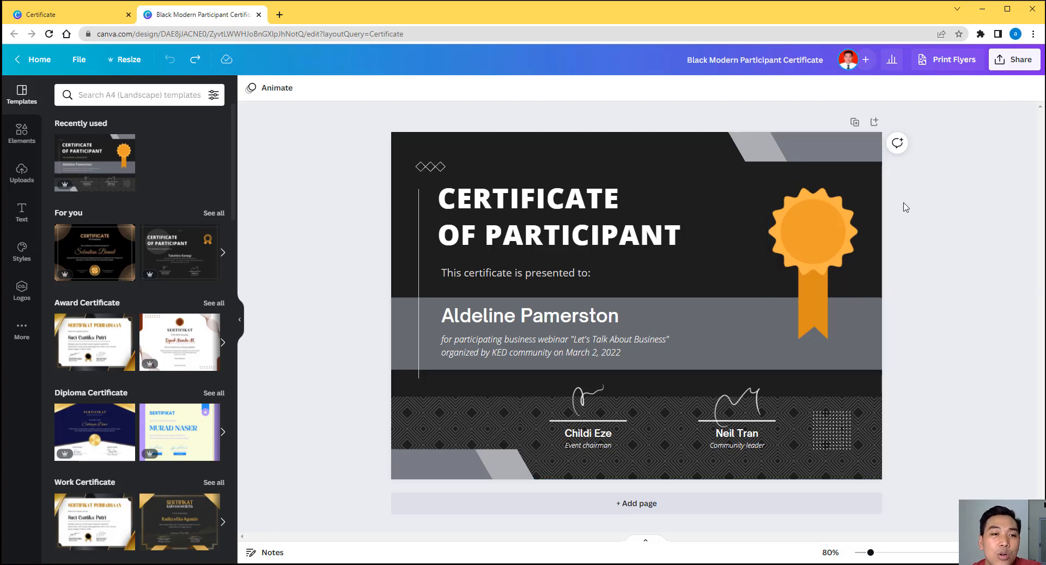
Step: Search the elements for 'icon' and add the Google logo to the certificate
{"action": "left_click", "coordinate": [21, 134]}
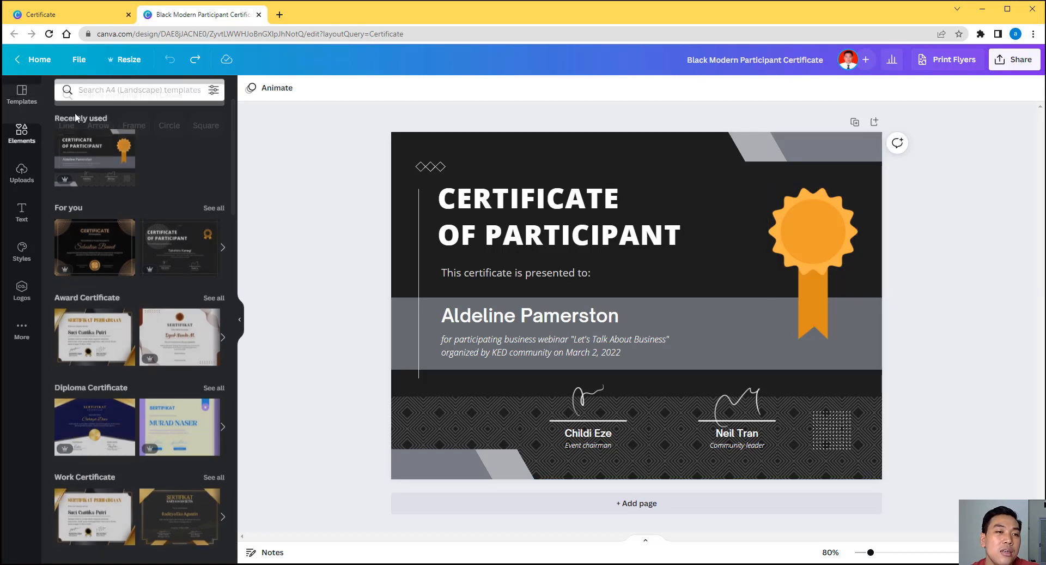
{"action": "left_click", "coordinate": [109, 94]}
{"action": "type", "text": "i"}
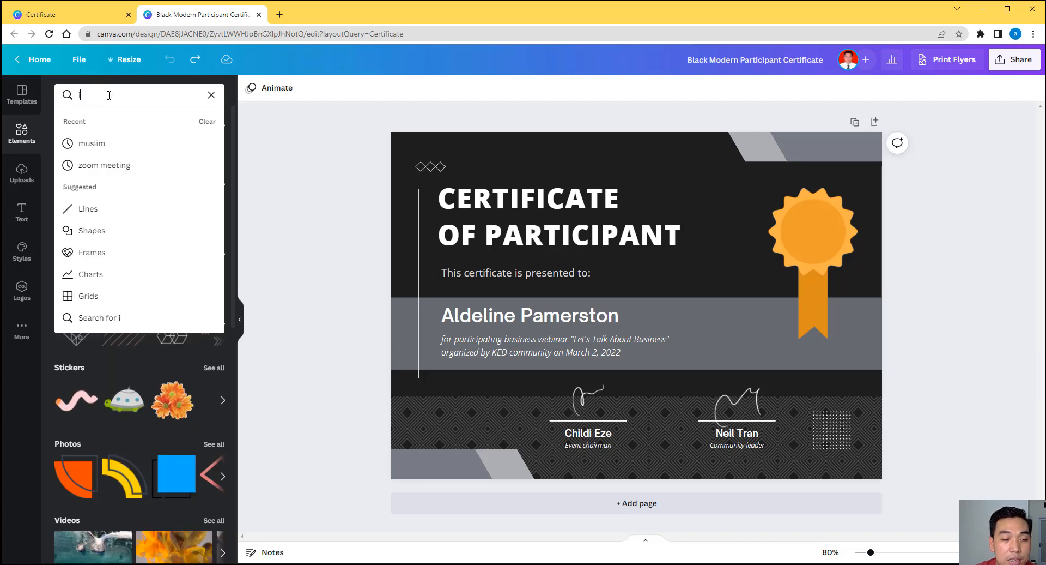
{"action": "type", "text": "con"}
{"action": "key", "text": "Return"}
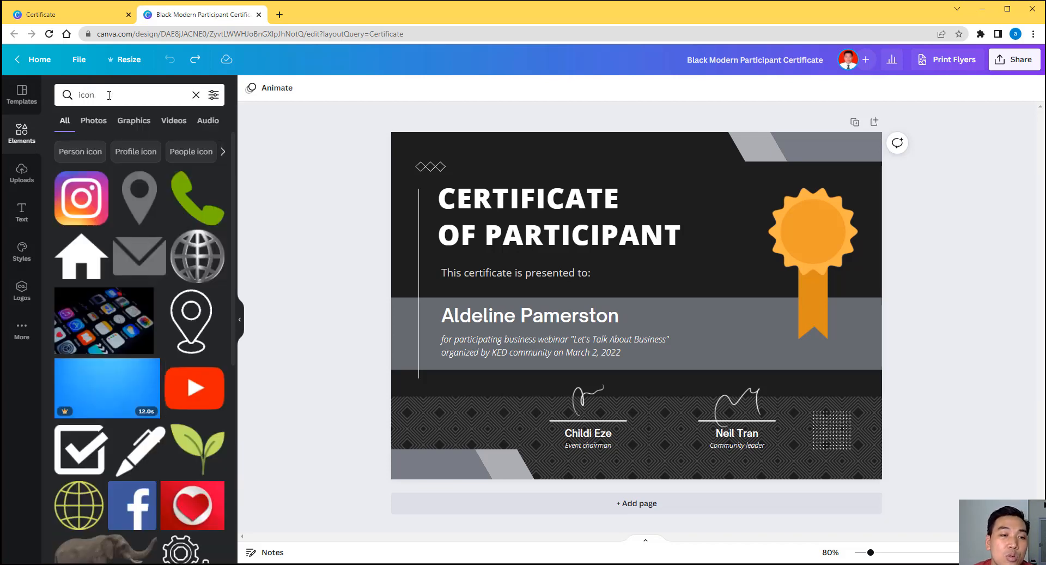
{"action": "scroll", "coordinate": [125, 322], "scroll_direction": "down", "scroll_amount": 10}
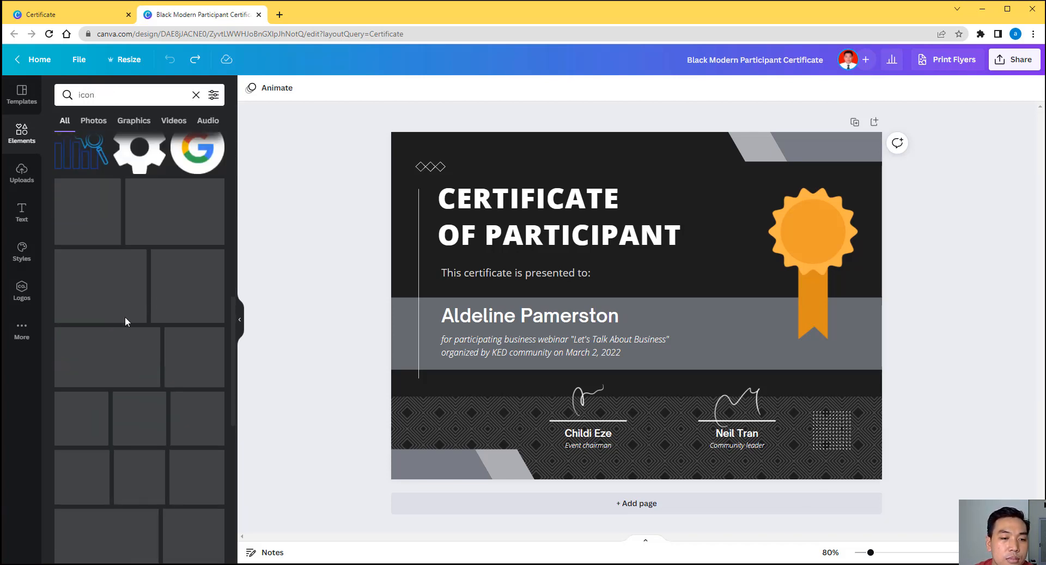
{"action": "scroll", "coordinate": [185, 262], "scroll_direction": "up", "scroll_amount": 2}
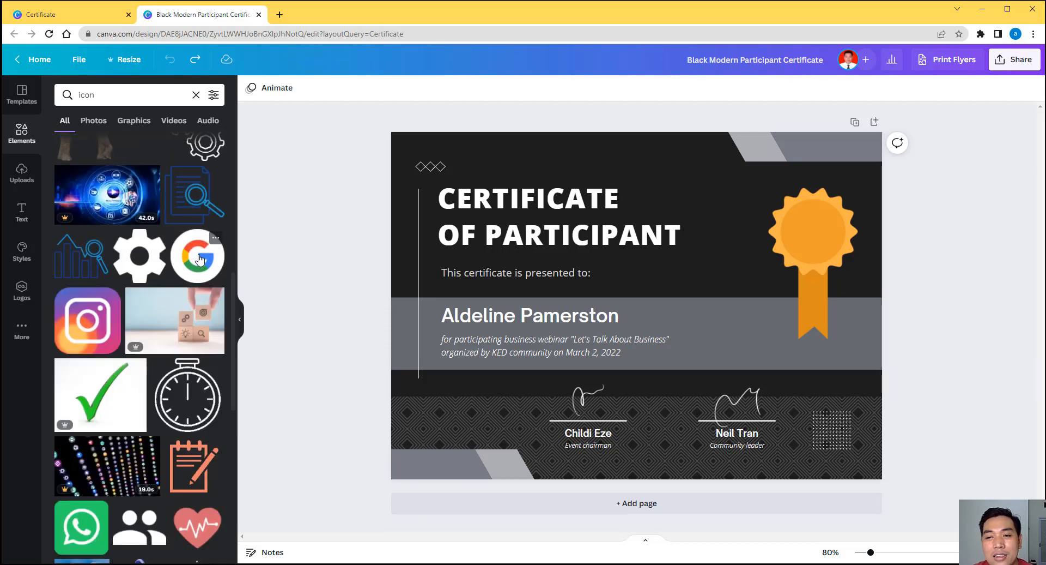
{"action": "left_click", "coordinate": [201, 260]}
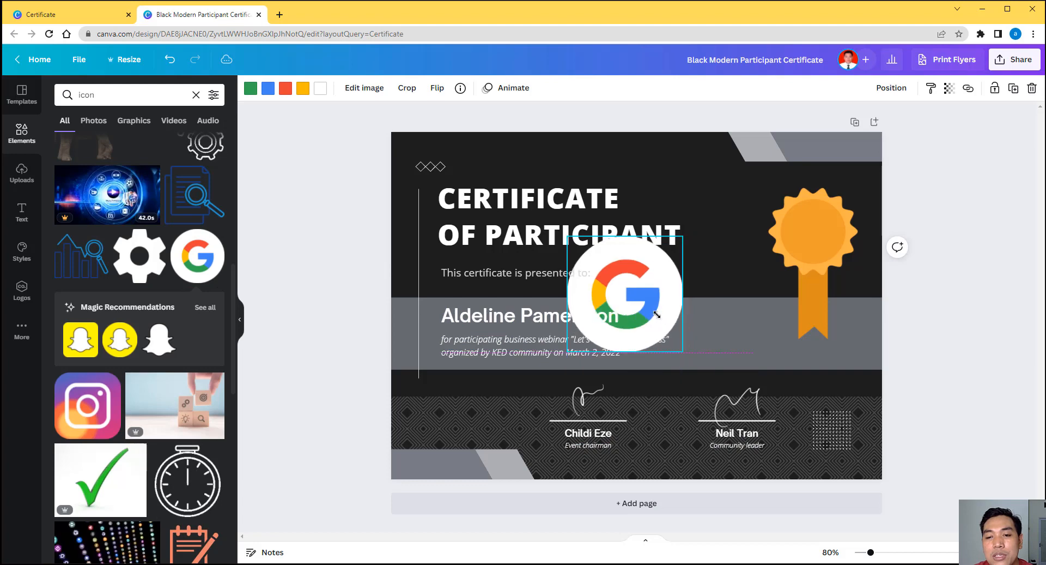
Step: Shrink the Google logo and centre it on the orange medal
{"action": "left_click_drag", "start_coordinate": [657, 314], "coordinate": [825, 231]}
{"action": "left_click", "coordinate": [607, 256]}
{"action": "left_click", "coordinate": [610, 264]}
{"action": "left_click", "coordinate": [966, 259]}
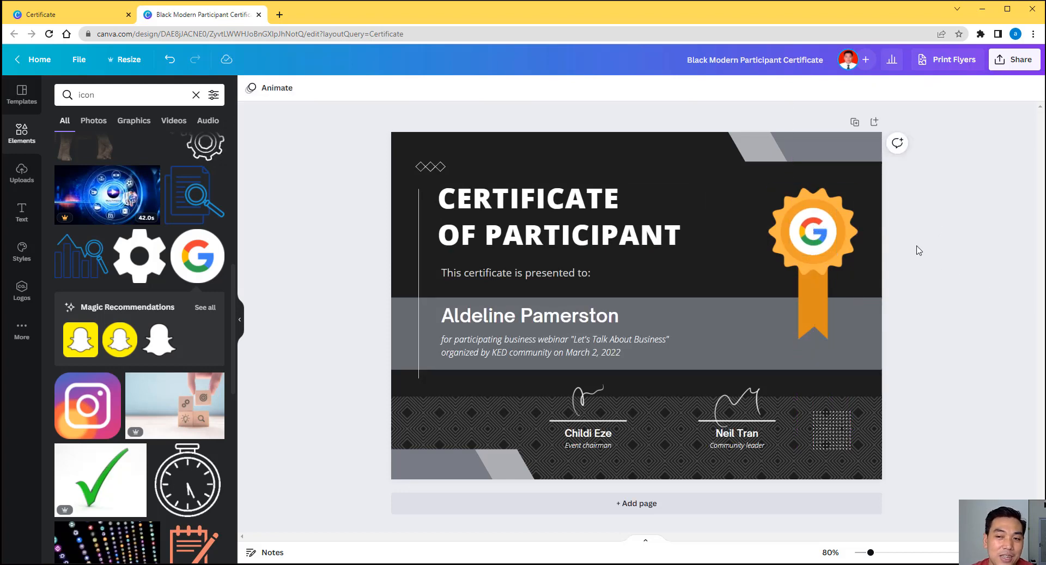
{"action": "left_click", "coordinate": [22, 173]}
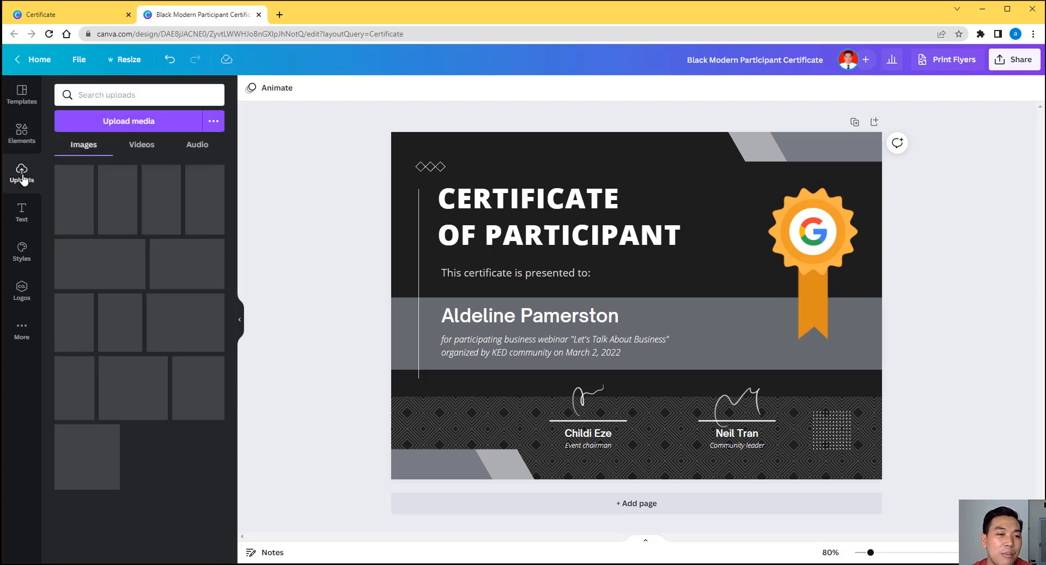
Step: Cancel a media upload, then retype the title as 'SERTIKAT' / 'TRAINING LINUX' on two lines
{"action": "left_click", "coordinate": [148, 120]}
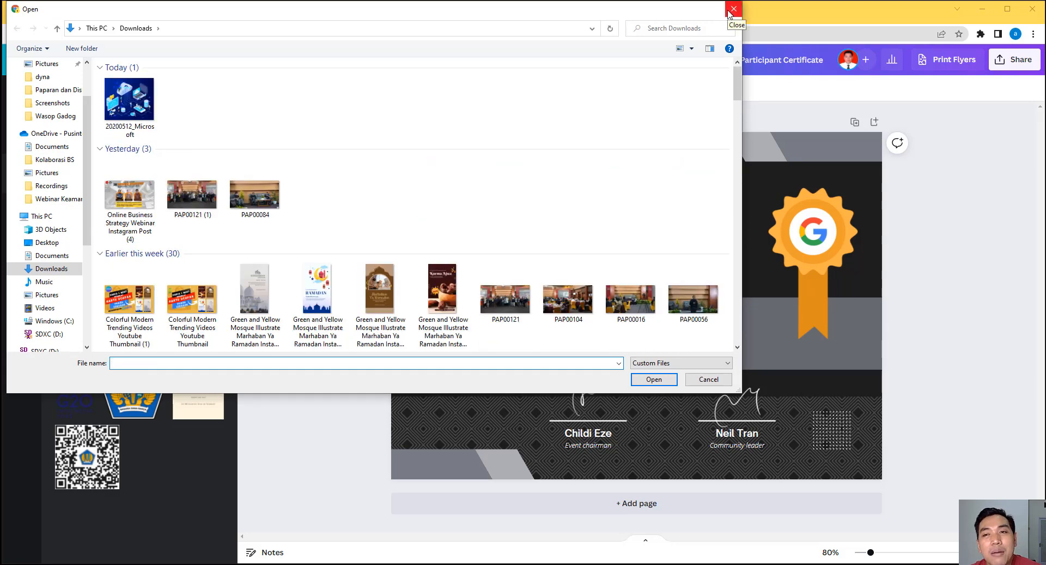
{"action": "left_click", "coordinate": [729, 11]}
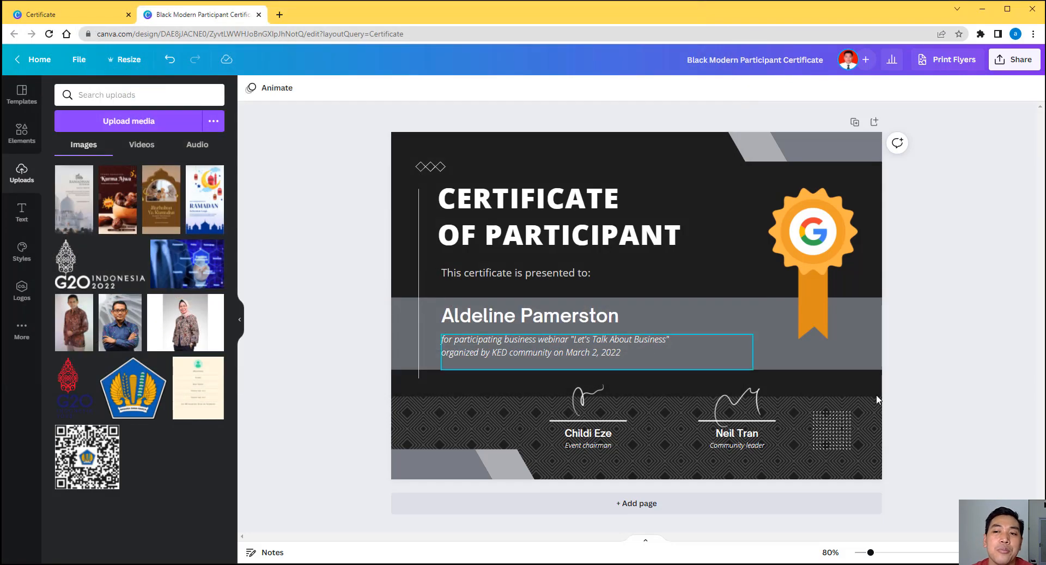
{"action": "left_click", "coordinate": [575, 204]}
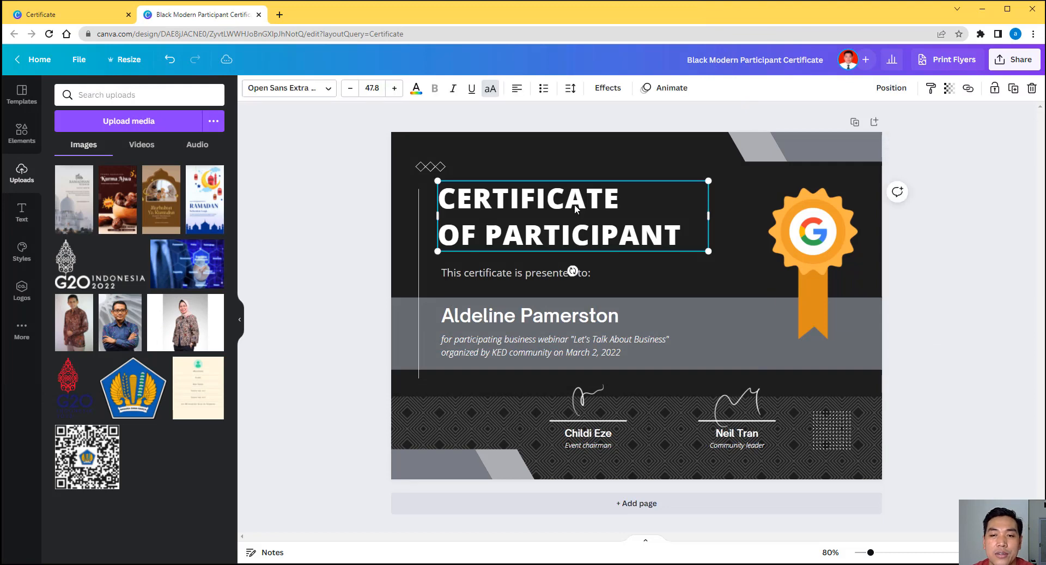
{"action": "left_click", "coordinate": [574, 204]}
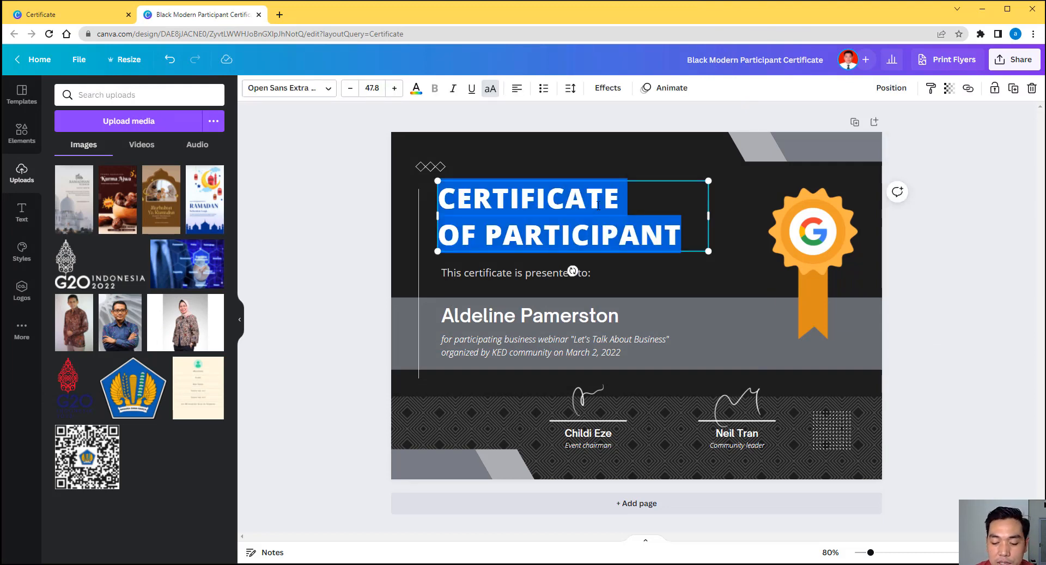
{"action": "type", "text": "SERTIKAT"}
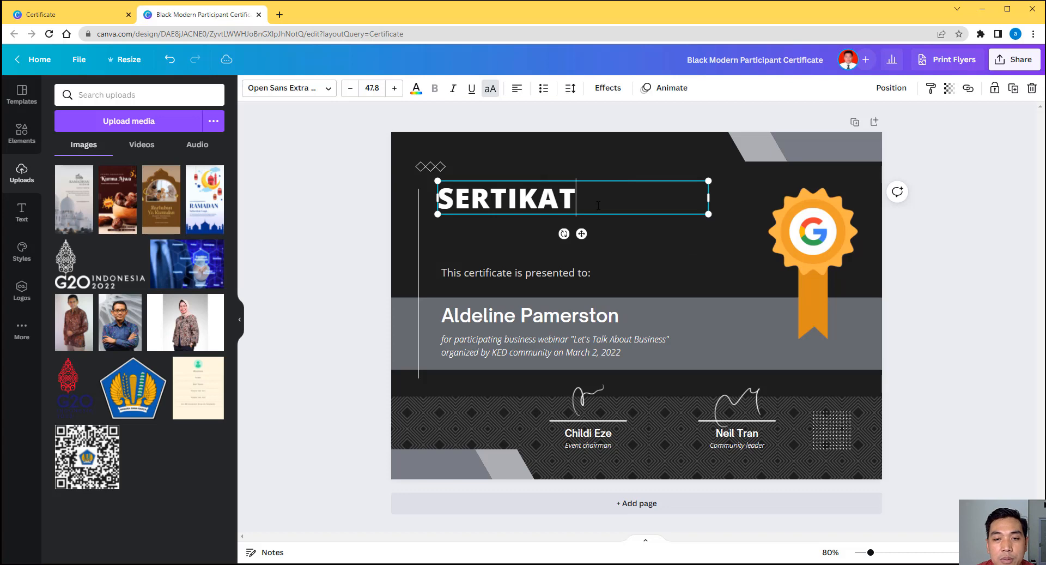
{"action": "key", "text": "Return"}
{"action": "type", "text": "TRA"}
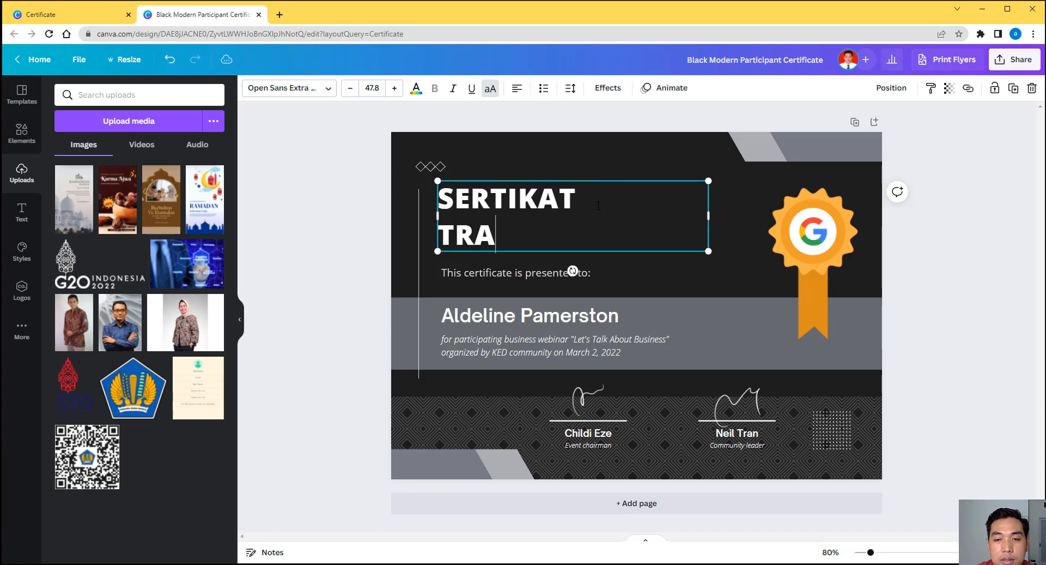
{"action": "type", "text": "INING "}
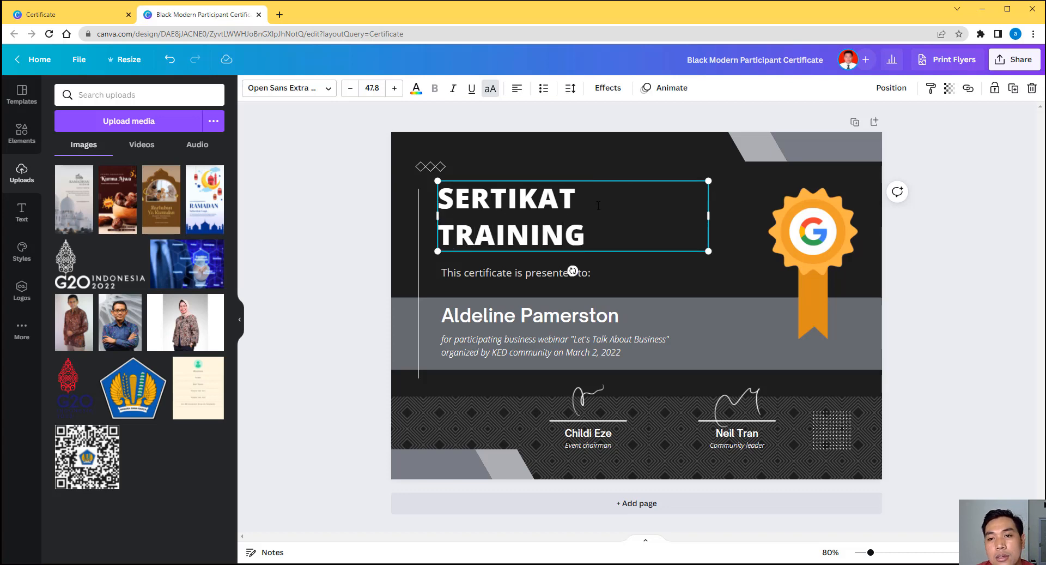
{"action": "type", "text": "L"}
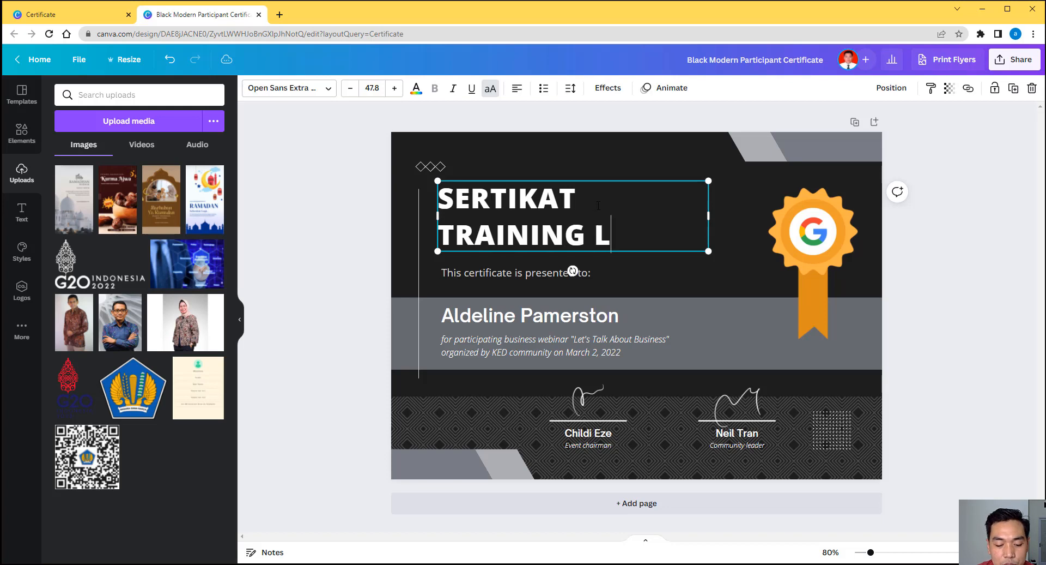
{"action": "type", "text": "INUX"}
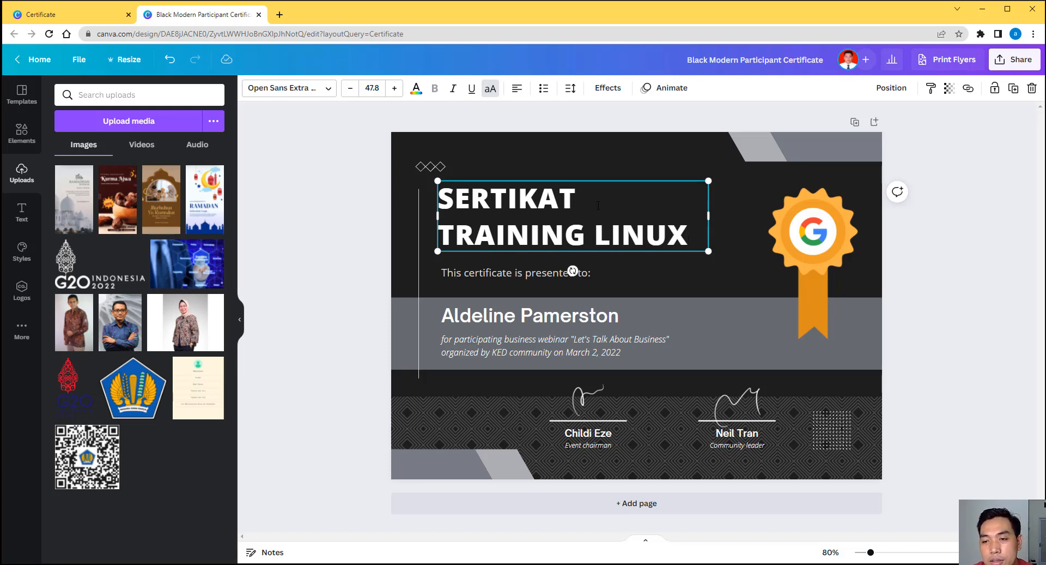
Step: Replace the sample recipient name with the participant's full name in capitals
{"action": "left_click", "coordinate": [875, 281]}
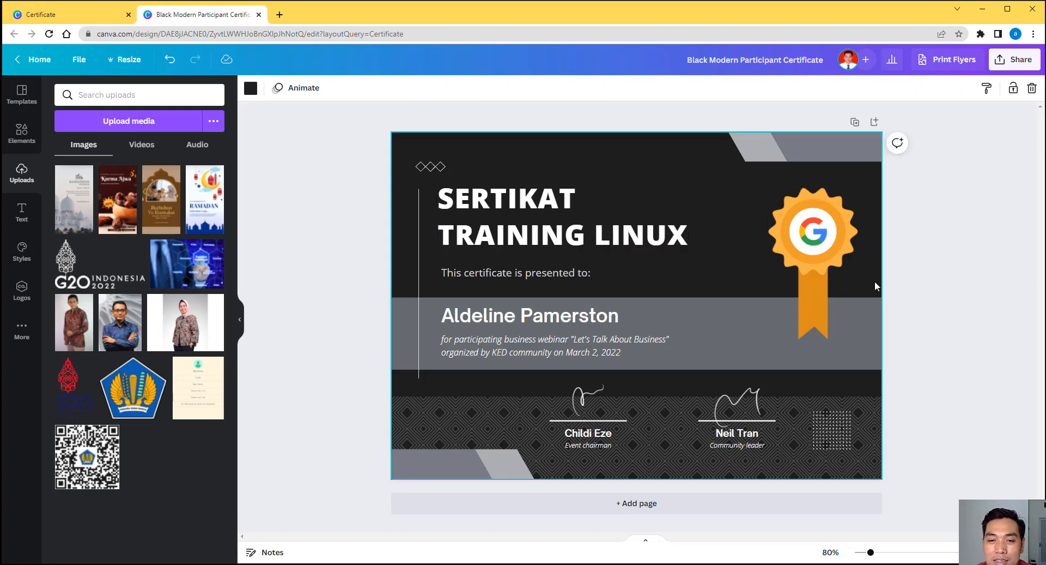
{"action": "left_click", "coordinate": [482, 279]}
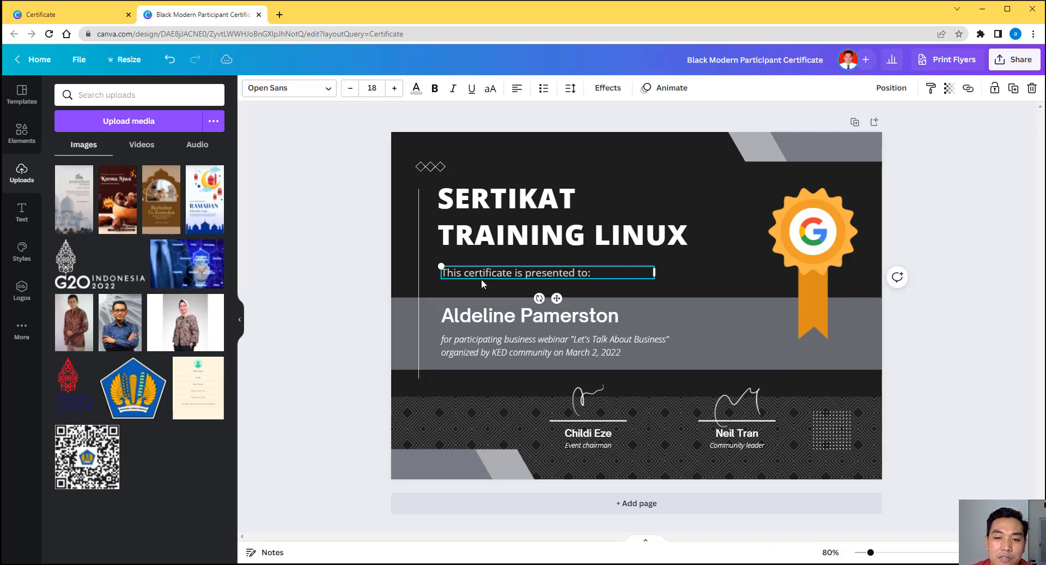
{"action": "left_click", "coordinate": [496, 318]}
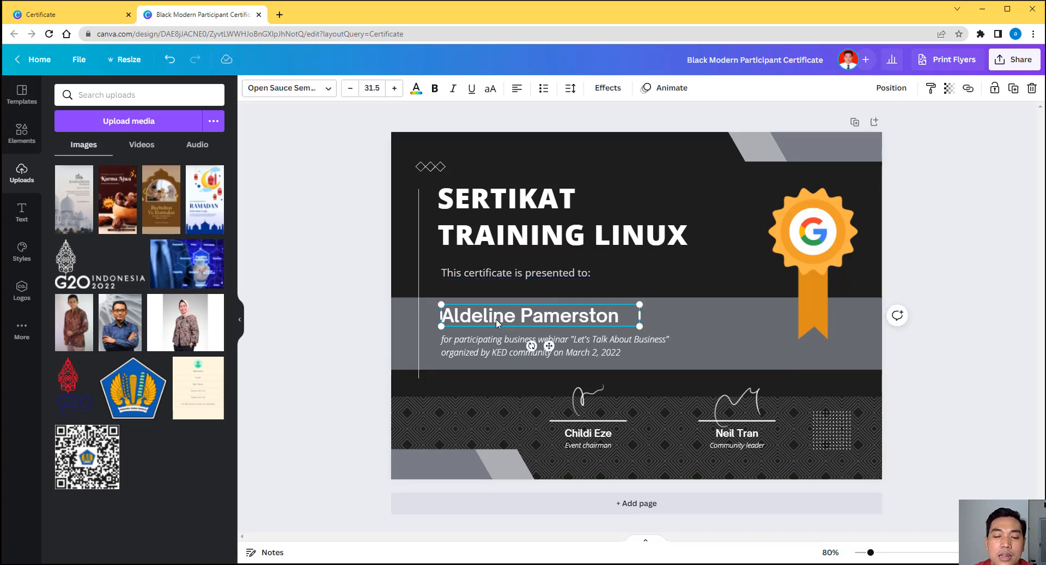
{"action": "double_click", "coordinate": [496, 319]}
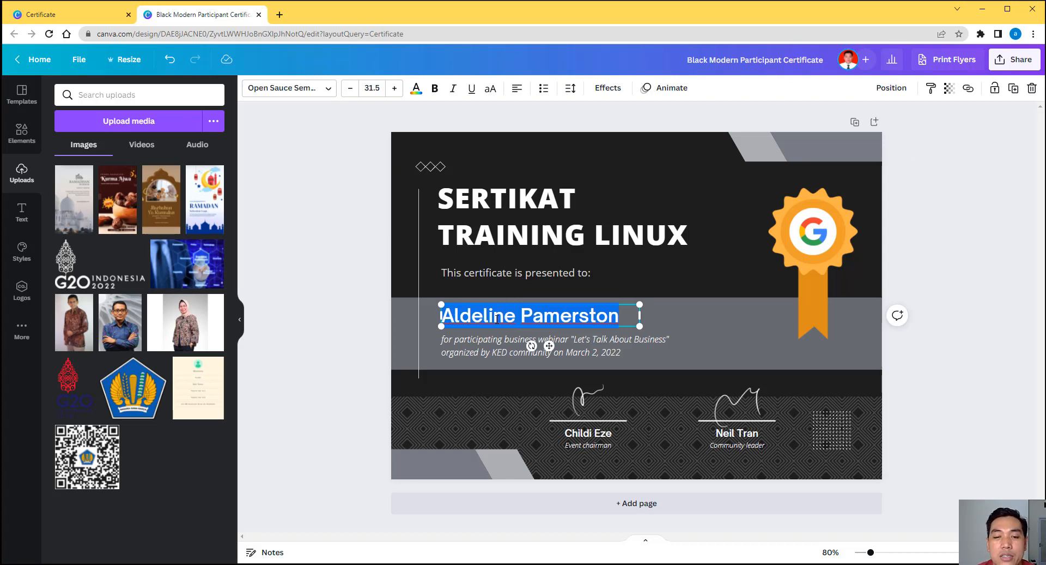
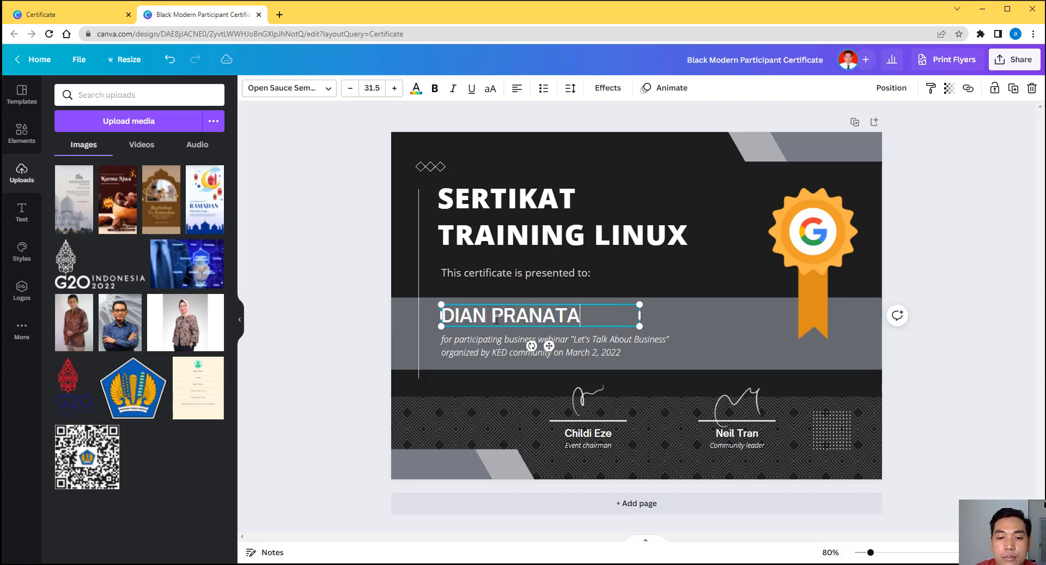
Step: Retype the subtitle as 'Telah mengikuti Training Linux Tgl 28 s.d 30 Maret 2022, yang diselenggarakan'
{"action": "double_click", "coordinate": [513, 347]}
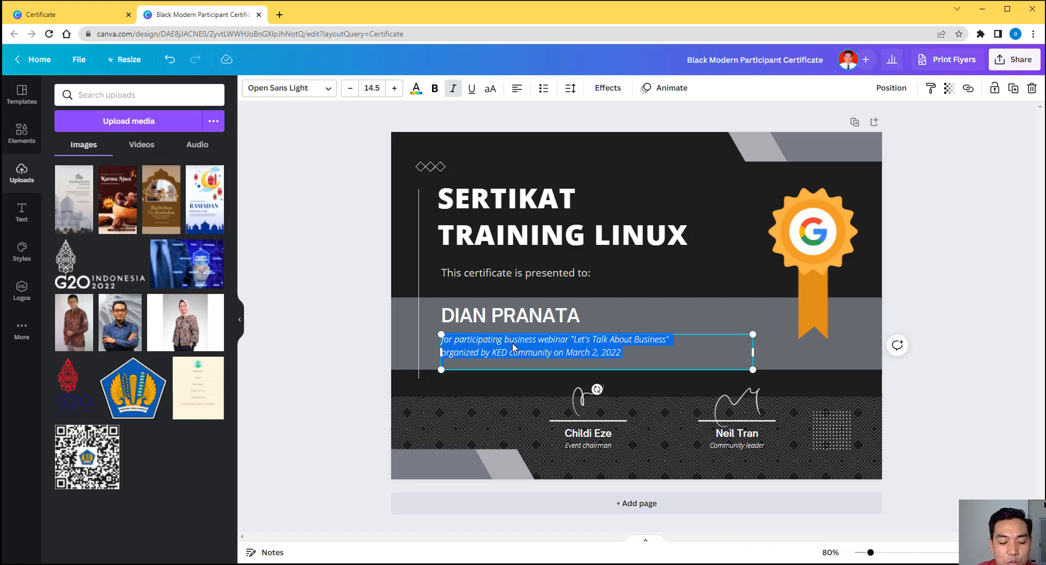
{"action": "type", "text": "tELAH"}
{"action": "key", "text": "BackSpace"}
{"action": "key", "text": "BackSpace"}
{"action": "key", "text": "BackSpace"}
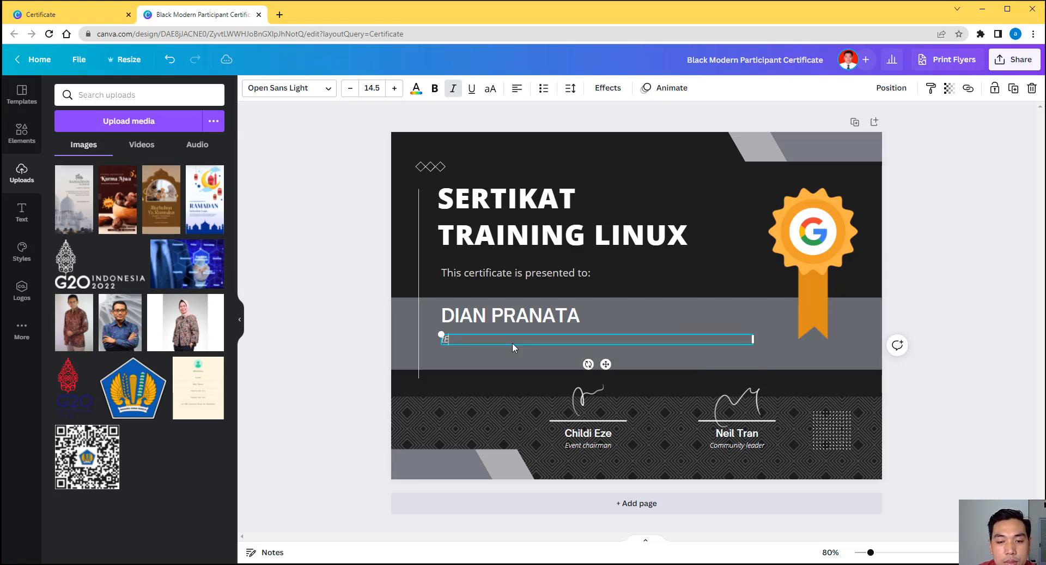
{"action": "key", "text": "BackSpace"}
{"action": "key", "text": "BackSpace"}
{"action": "type", "text": "Telah m"}
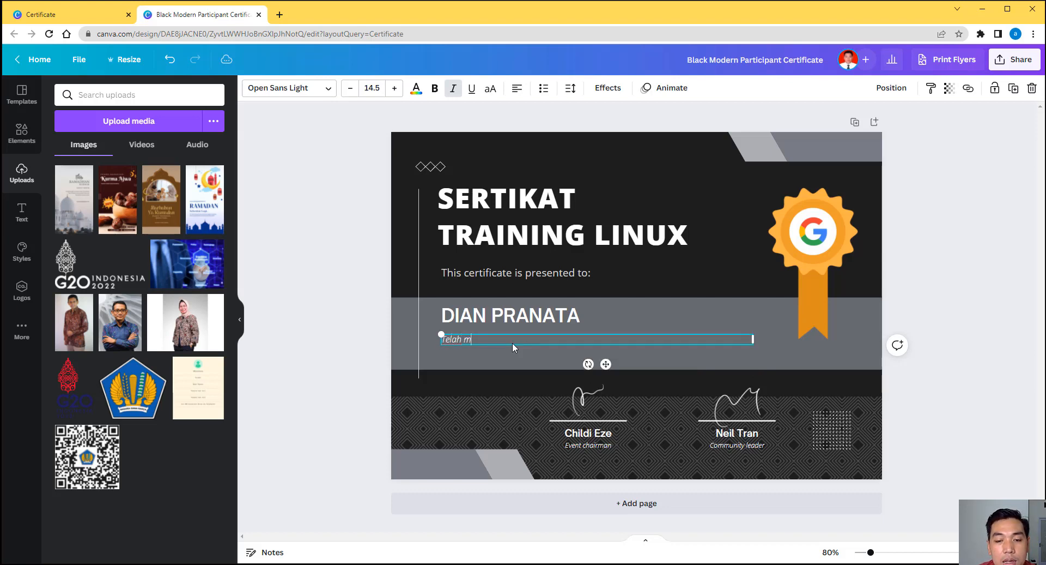
{"action": "type", "text": "engikuti Training"}
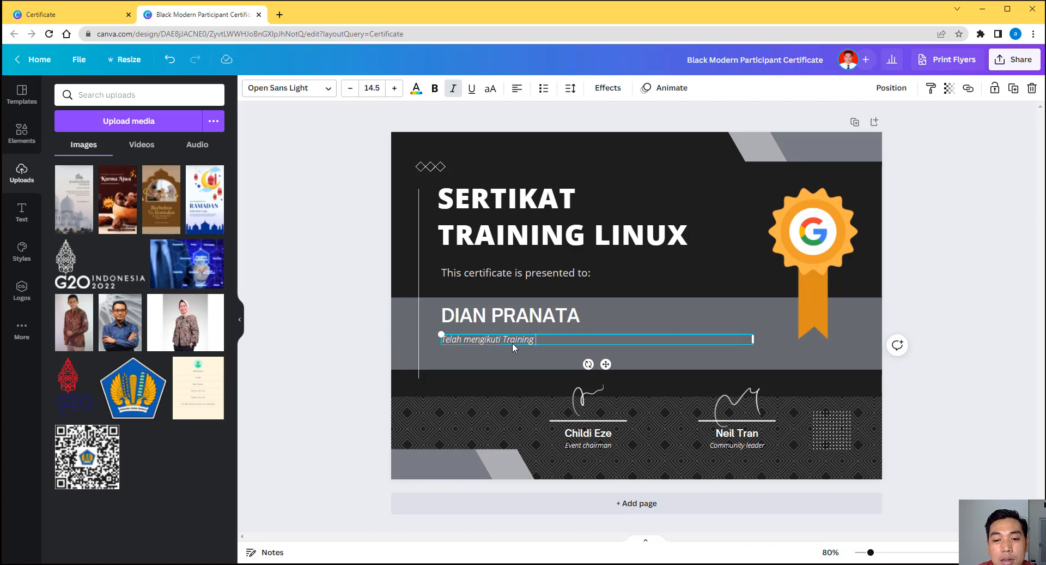
{"action": "type", "text": "Linu"}
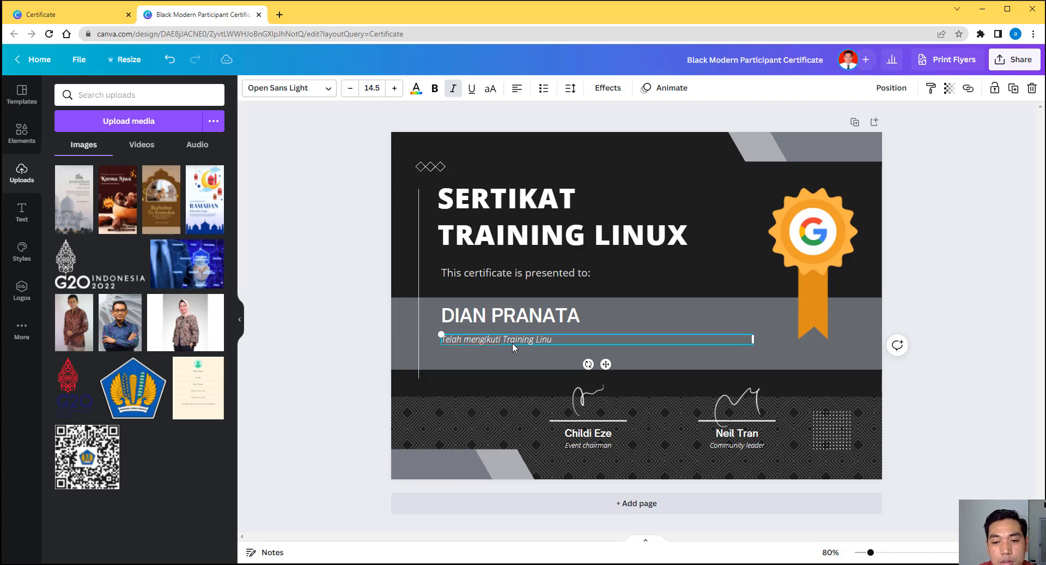
{"action": "type", "text": "x Tgl"}
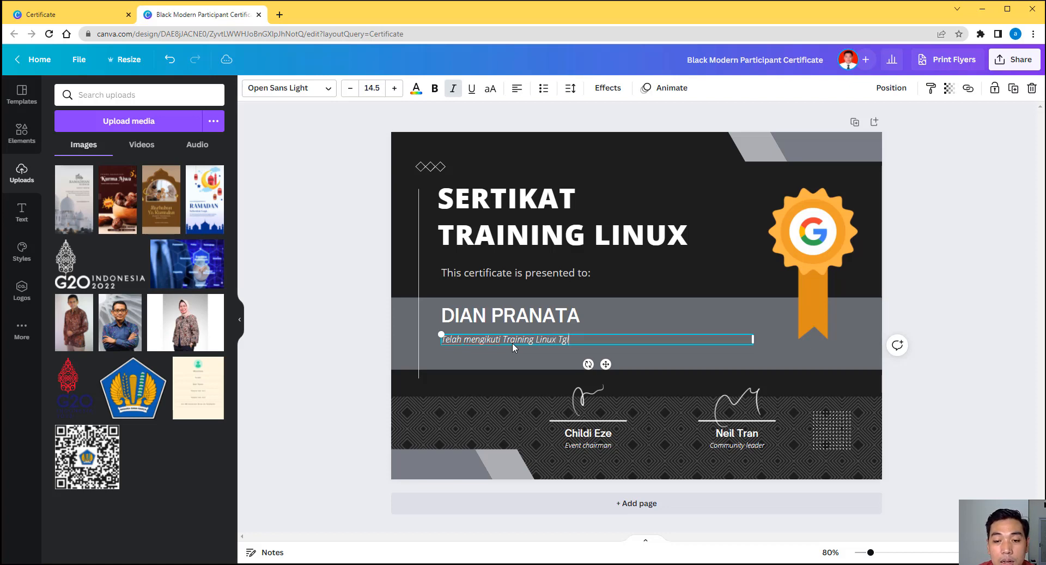
{"action": "type", "text": " 28 "}
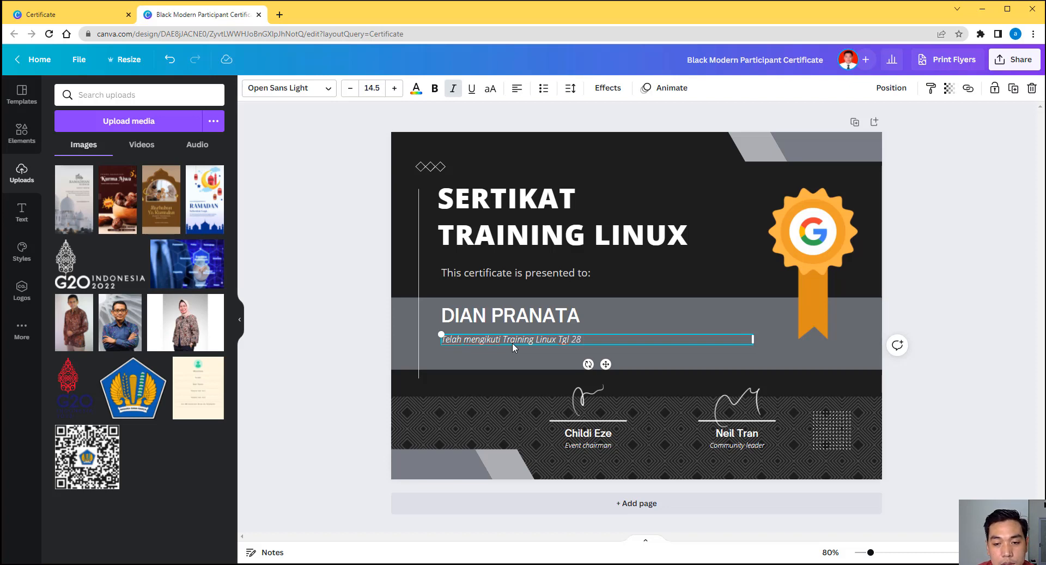
{"action": "type", "text": "s"}
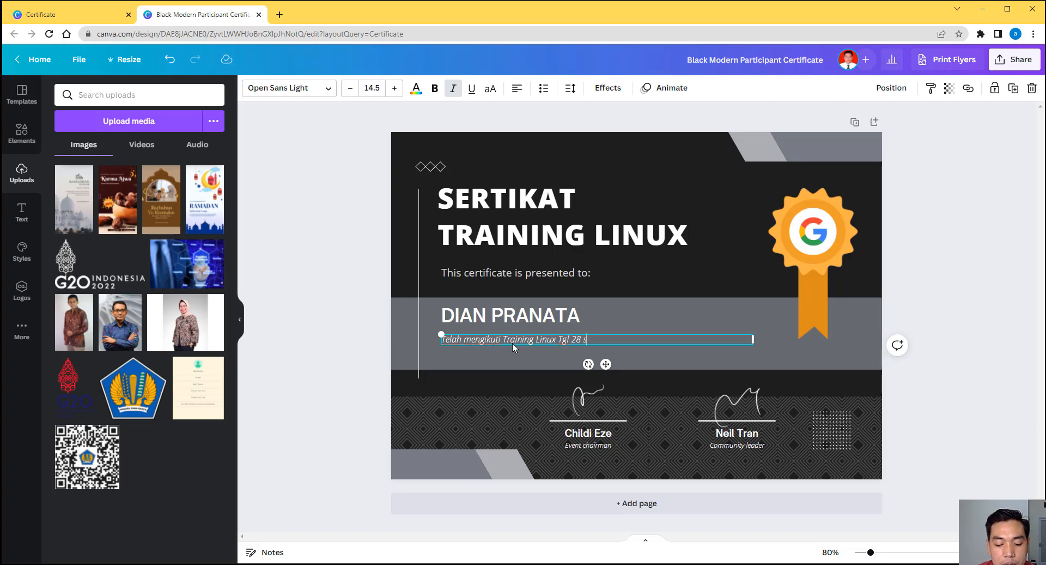
{"action": "type", "text": ".d"}
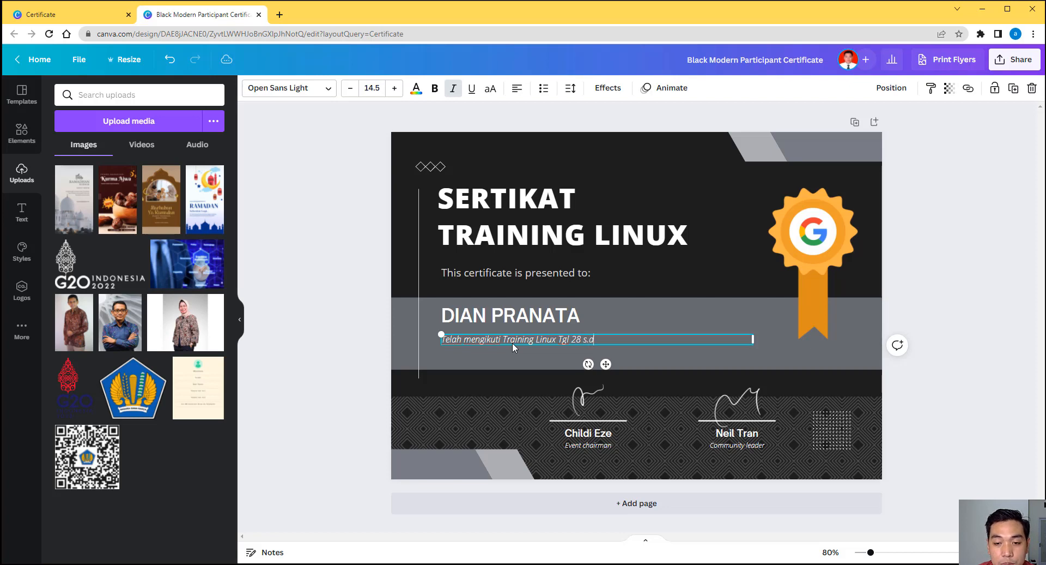
{"action": "type", "text": " 30"}
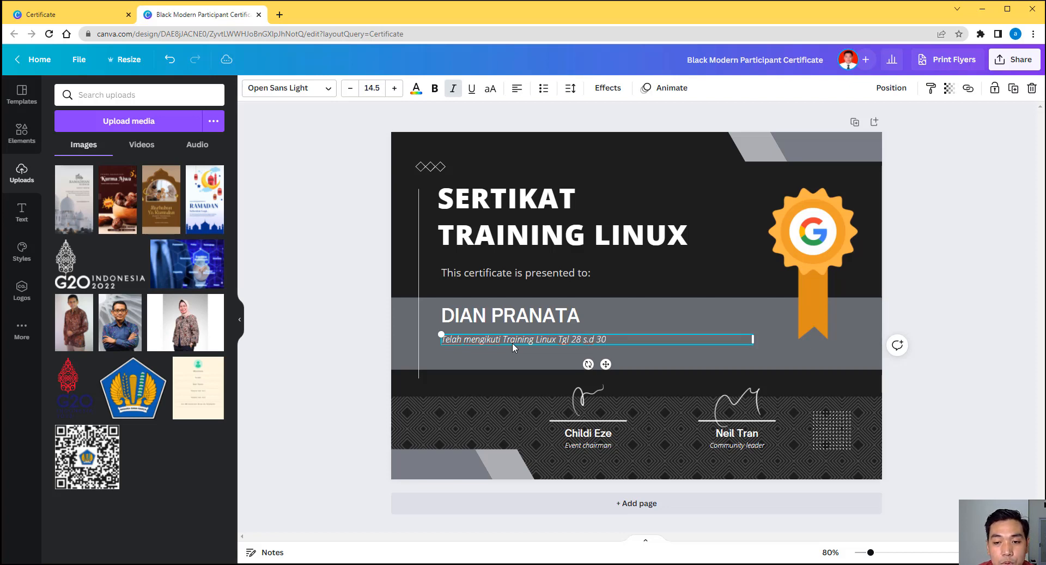
{"action": "type", "text": " Maret"}
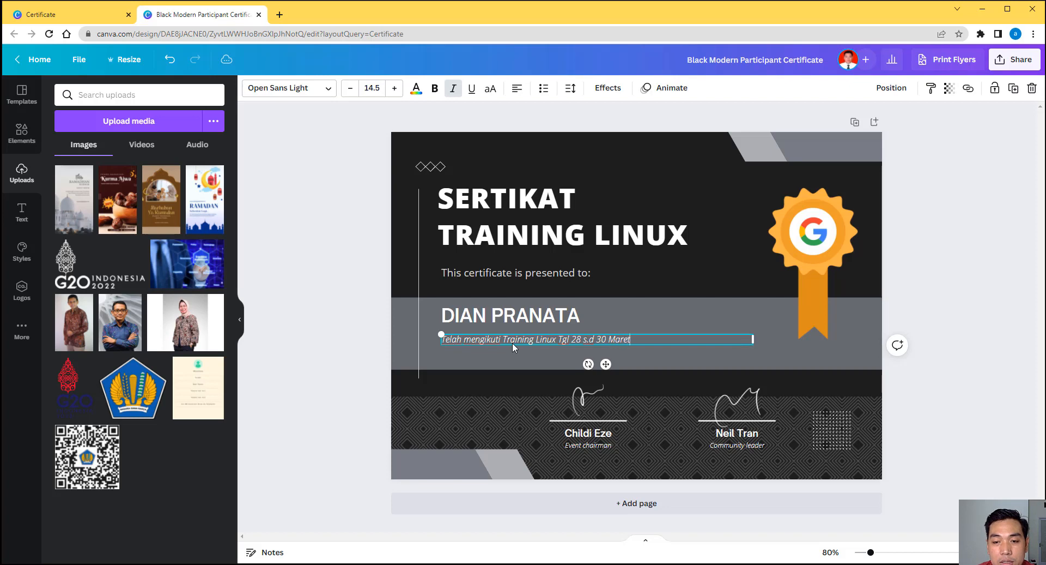
{"action": "type", "text": " 2022"}
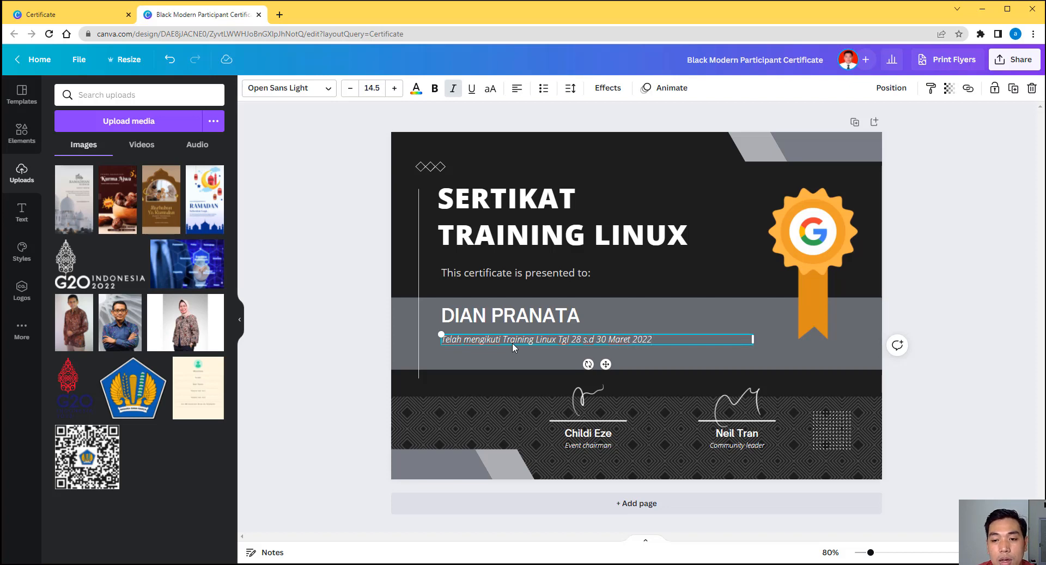
{"action": "type", "text": ", "}
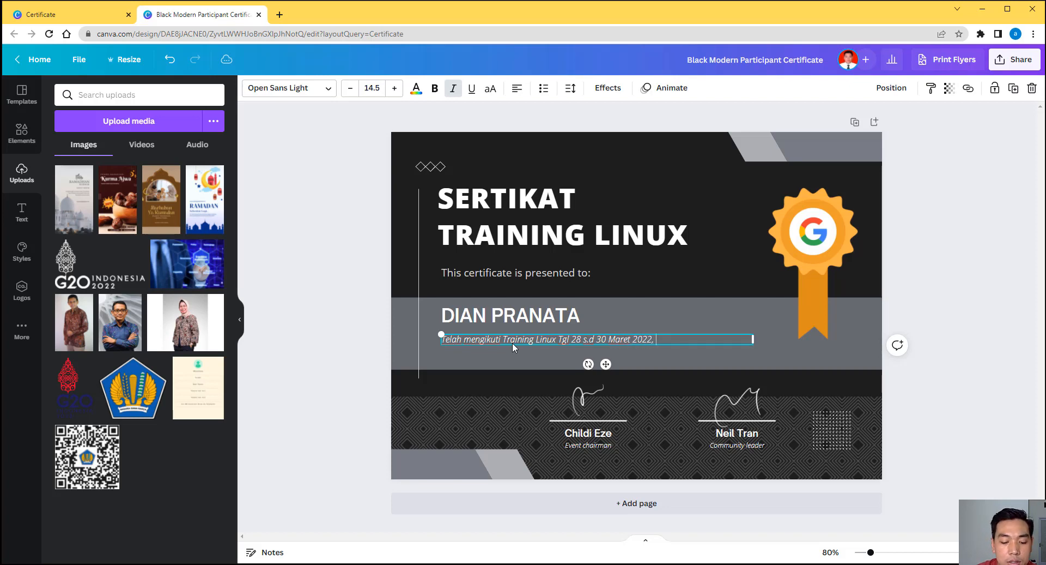
{"action": "type", "text": "yang disele"}
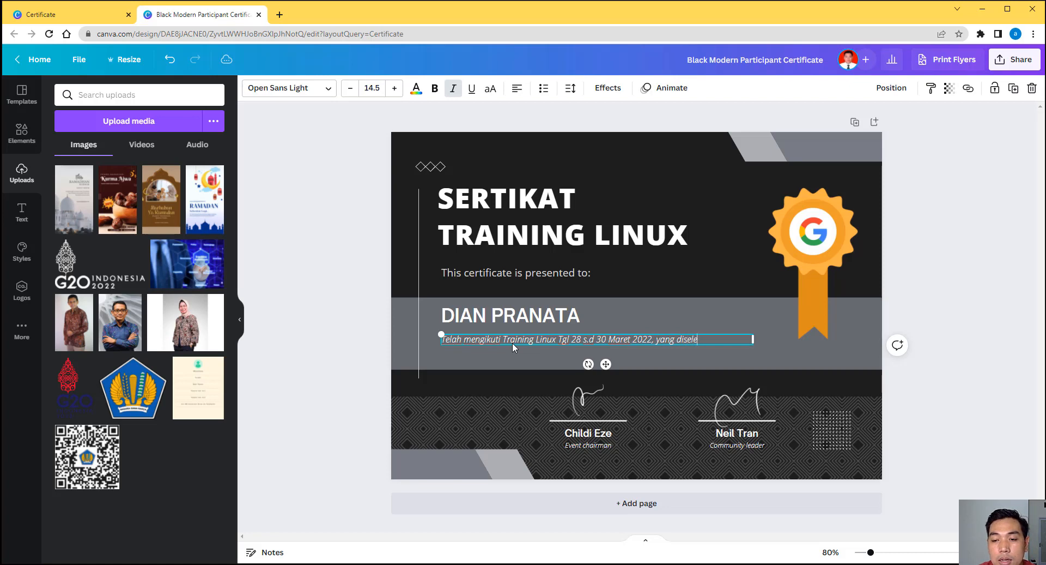
{"action": "type", "text": "ng"}
{"action": "type", "text": "garakan olke"}
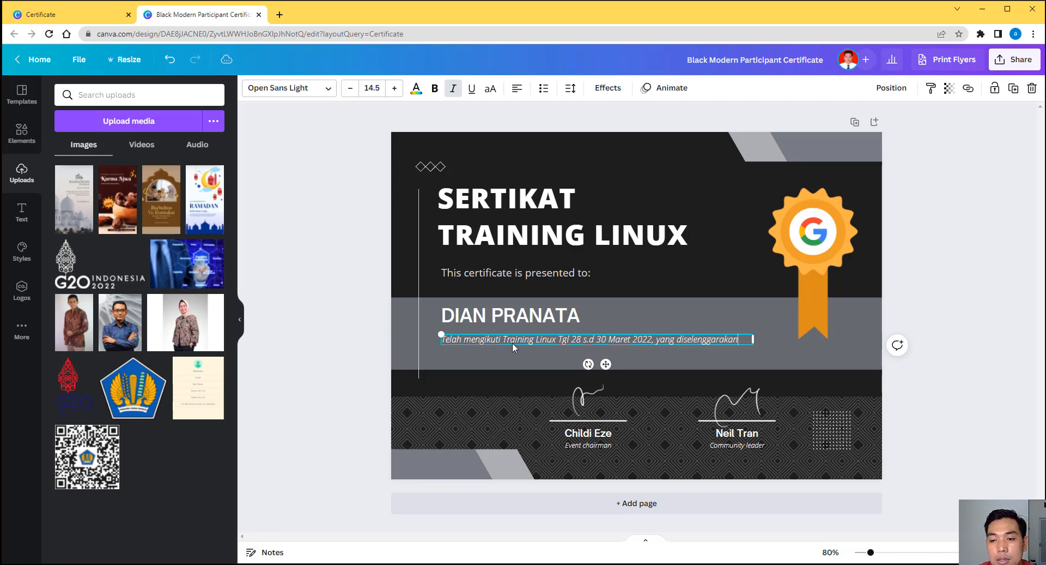
Step: End the subtitle with 'oleh GOOGLE', discarding the extra trial phrases
{"action": "key", "text": "BackSpace"}
{"action": "key", "text": "BackSpace"}
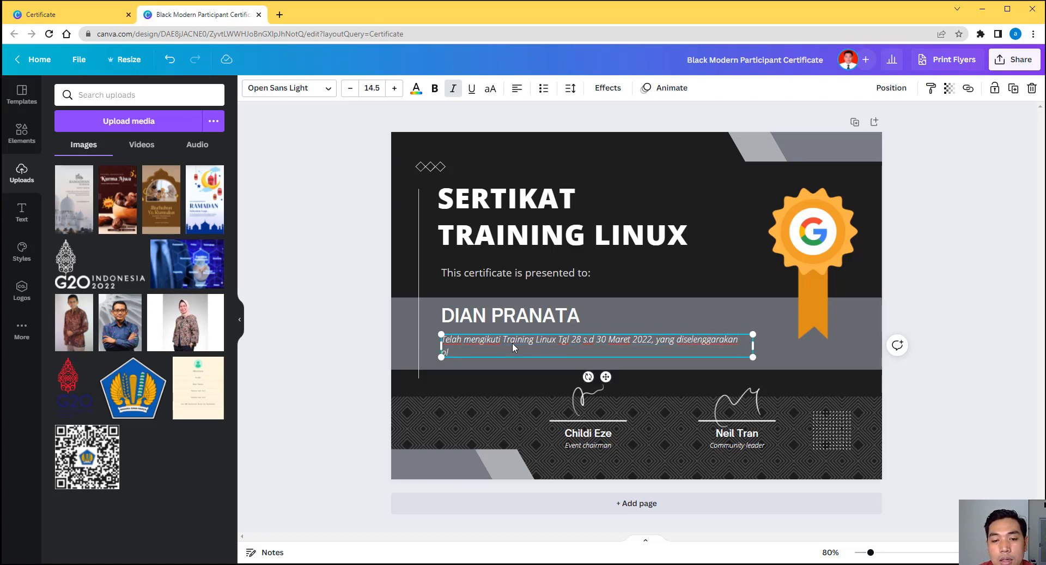
{"action": "type", "text": "eh GOOGLE,"}
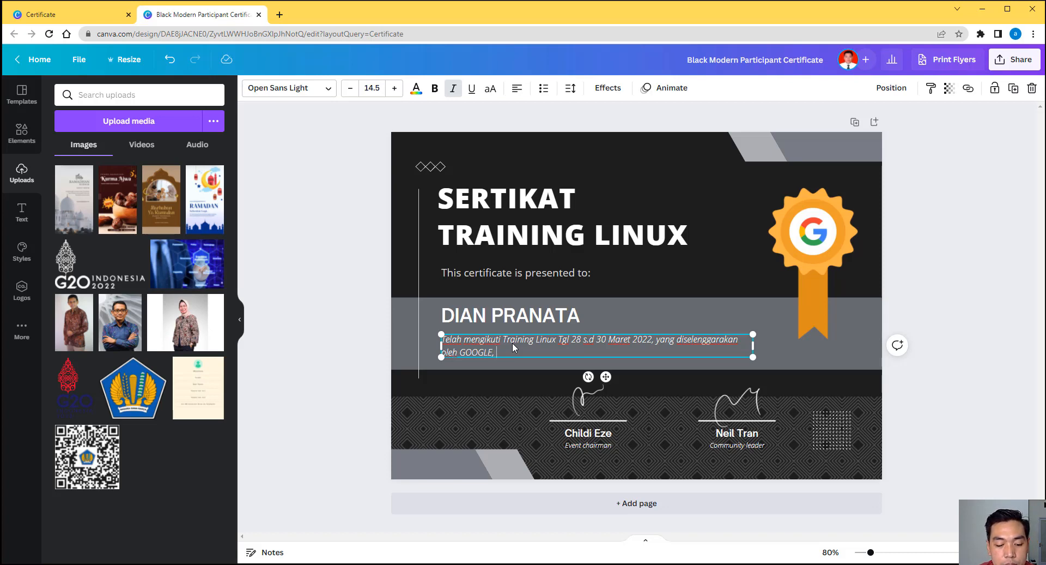
{"action": "type", "text": "ti"}
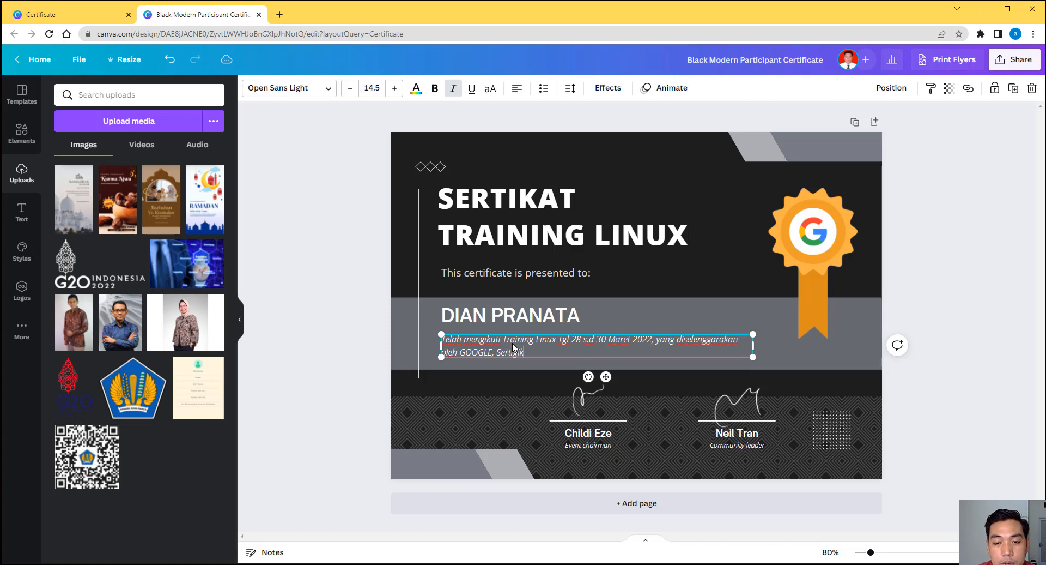
{"action": "type", "text": "fikat"}
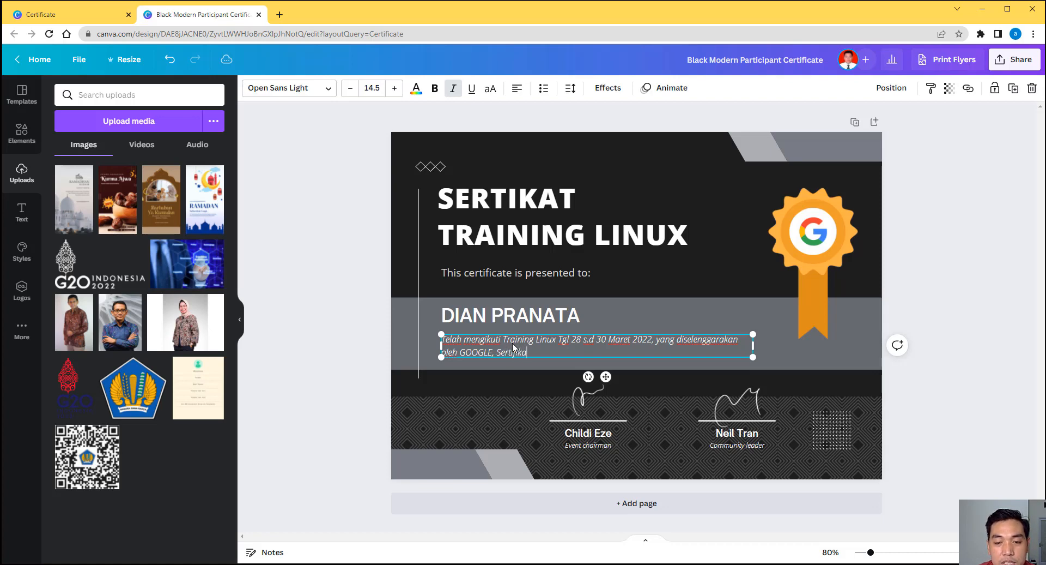
{"action": "type", "text": " i"}
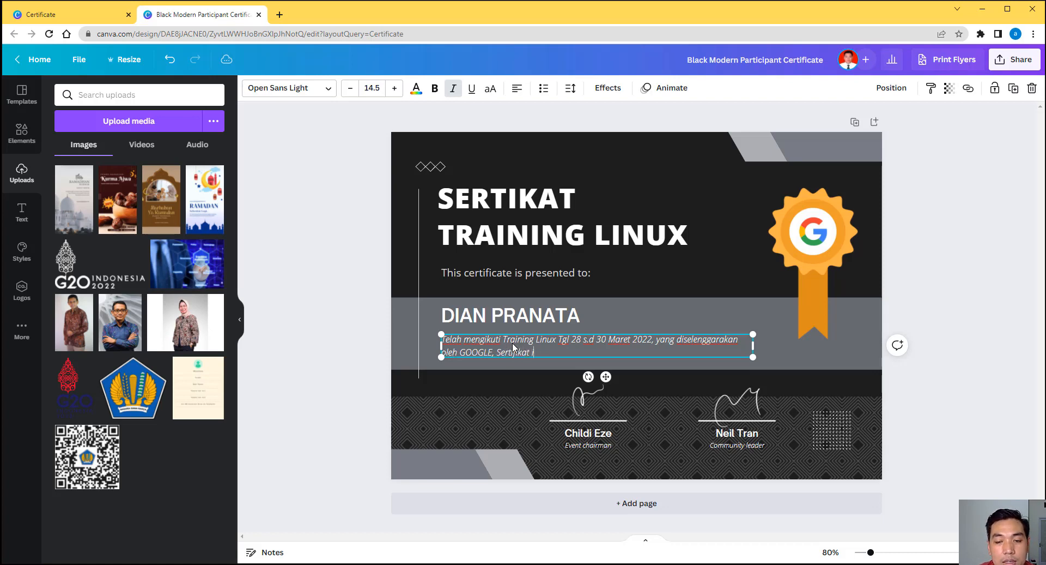
{"action": "type", "text": "ni berlaku"}
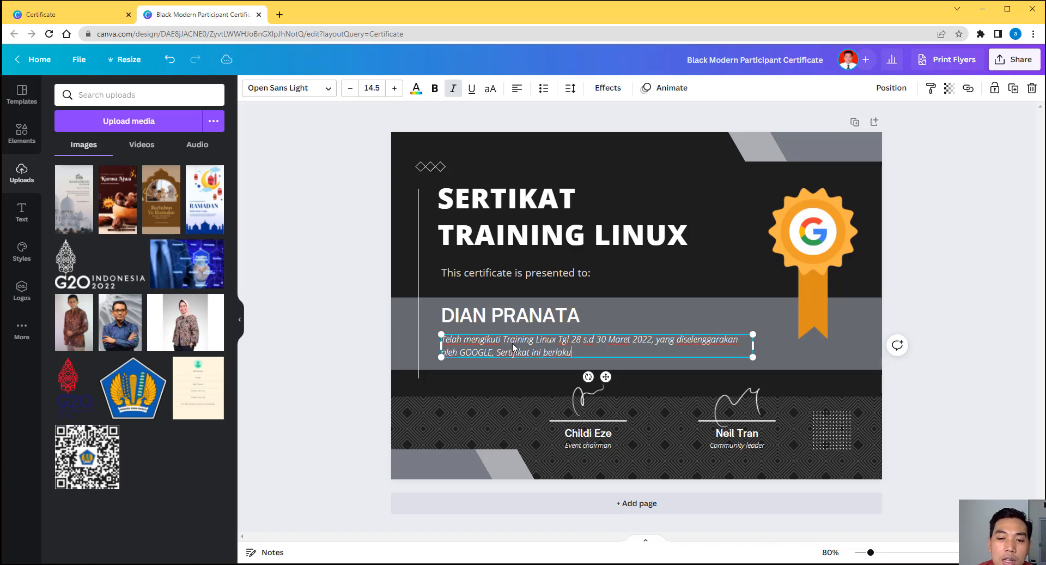
{"action": "key", "text": "BackSpace"}
{"action": "key", "text": "BackSpace"}
{"action": "key", "text": "BackSpace"}
{"action": "key", "text": "BackSpace"}
{"action": "key", "text": "BackSpace"}
{"action": "key", "text": "BackSpace"}
{"action": "key", "text": "BackSpace"}
{"action": "key", "text": "BackSpace"}
{"action": "key", "text": "BackSpace"}
{"action": "key", "text": "BackSpace"}
{"action": "key", "text": "BackSpace"}
{"action": "key", "text": "BackSpace"}
{"action": "key", "text": "BackSpace"}
{"action": "key", "text": "BackSpace"}
{"action": "key", "text": "BackSpace"}
{"action": "key", "text": "BackSpace"}
{"action": "key", "text": "BackSpace"}
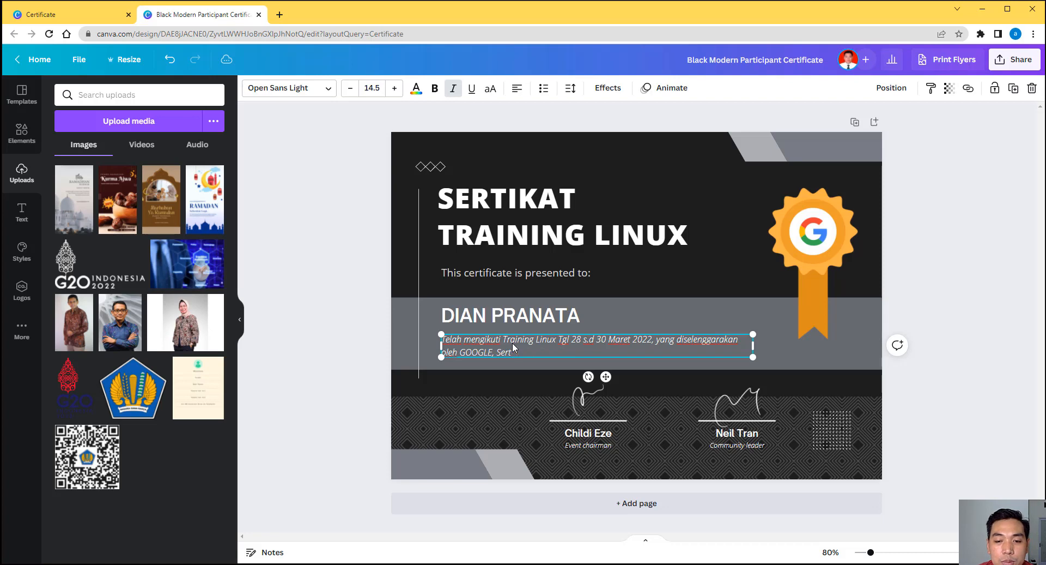
{"action": "type", "text": "Terima Kasih ata"}
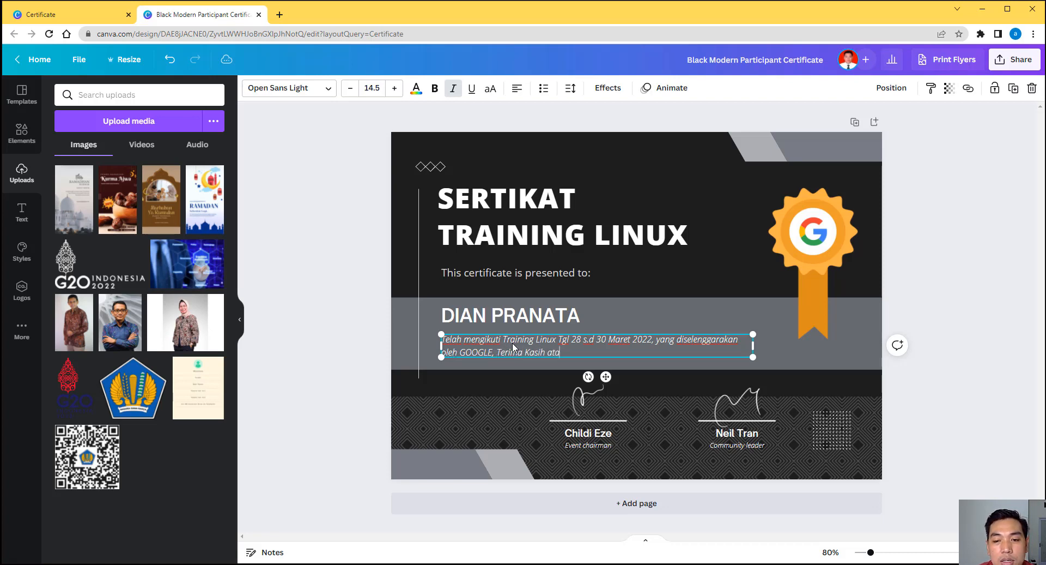
{"action": "type", "text": "s Partis"}
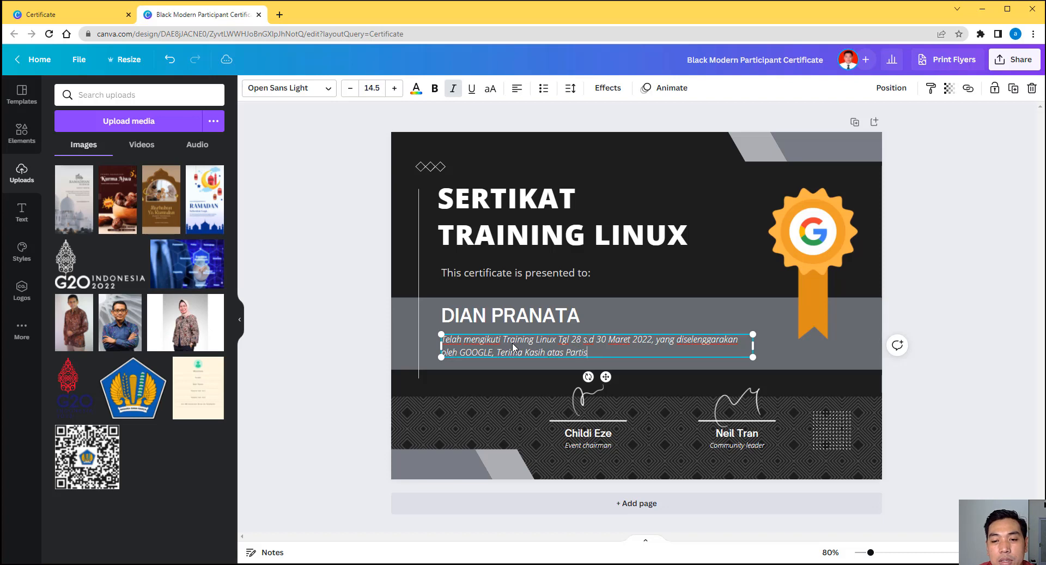
{"action": "key", "text": "BackSpace"}
{"action": "key", "text": "BackSpace"}
{"action": "key", "text": "BackSpace"}
{"action": "key", "text": "BackSpace"}
{"action": "key", "text": "BackSpace"}
{"action": "key", "text": "BackSpace"}
{"action": "key", "text": "BackSpace"}
{"action": "key", "text": "BackSpace"}
{"action": "key", "text": "BackSpace"}
{"action": "key", "text": "BackSpace"}
{"action": "key", "text": "BackSpace"}
{"action": "key", "text": "BackSpace"}
{"action": "key", "text": "BackSpace"}
{"action": "key", "text": "BackSpace"}
{"action": "key", "text": "BackSpace"}
{"action": "key", "text": "BackSpace"}
{"action": "key", "text": "BackSpace"}
{"action": "key", "text": "BackSpace"}
{"action": "key", "text": "BackSpace"}
{"action": "key", "text": "BackSpace"}
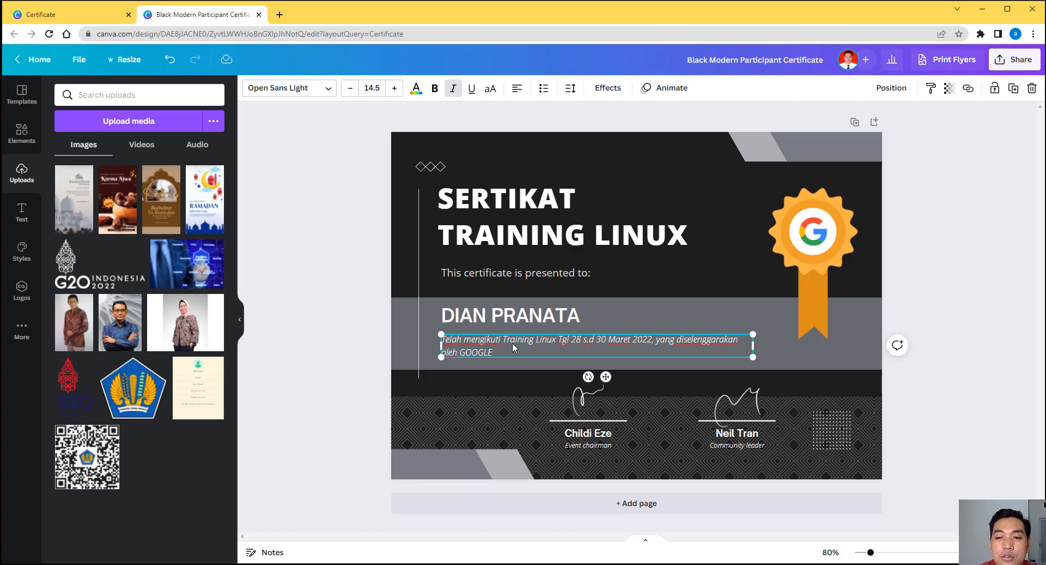
{"action": "key", "text": "ctrl+a"}
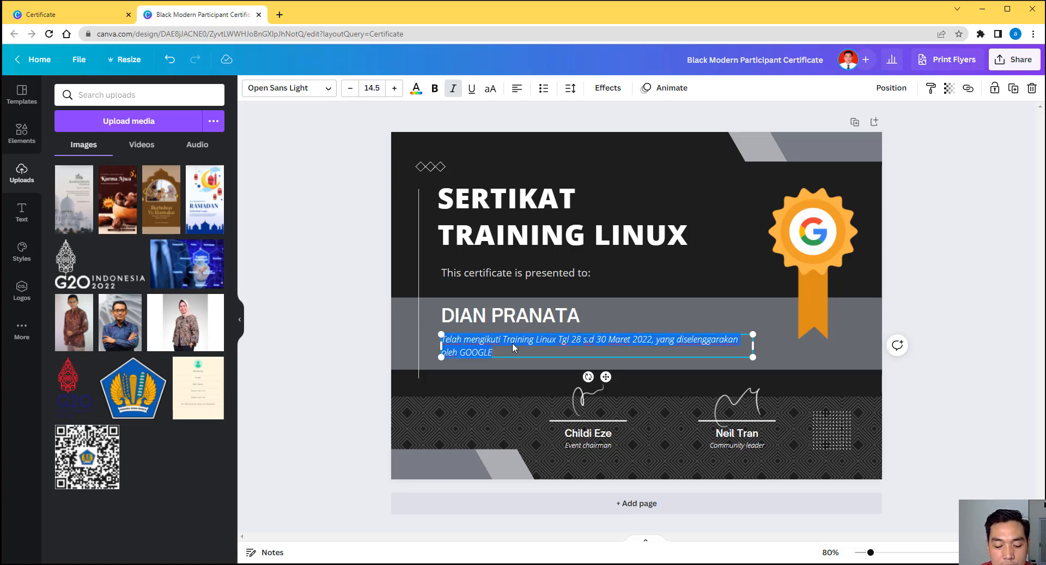
{"action": "left_click", "coordinate": [512, 342]}
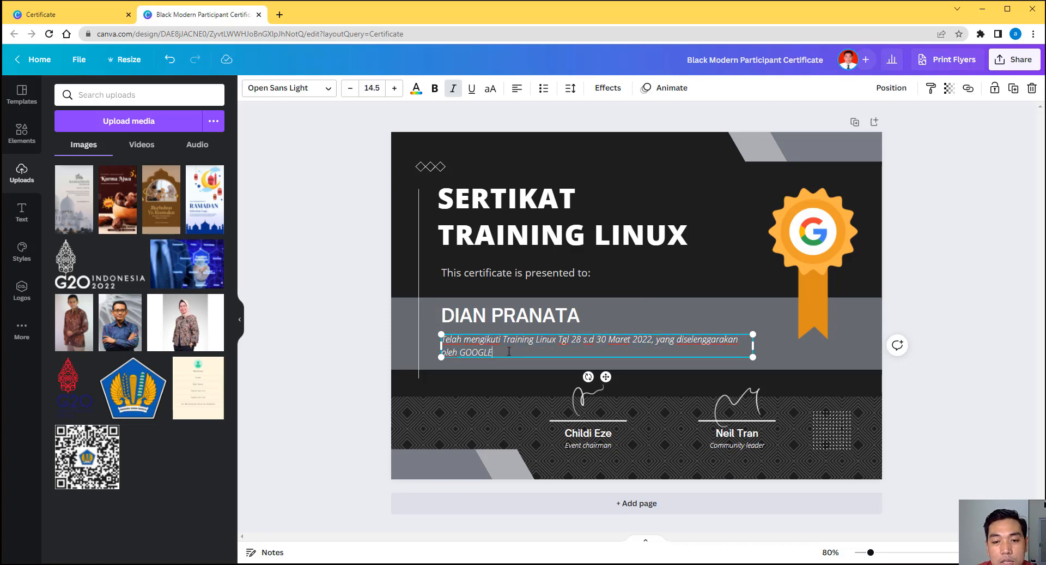
{"action": "left_click", "coordinate": [279, 15]}
{"action": "type", "text": "co"}
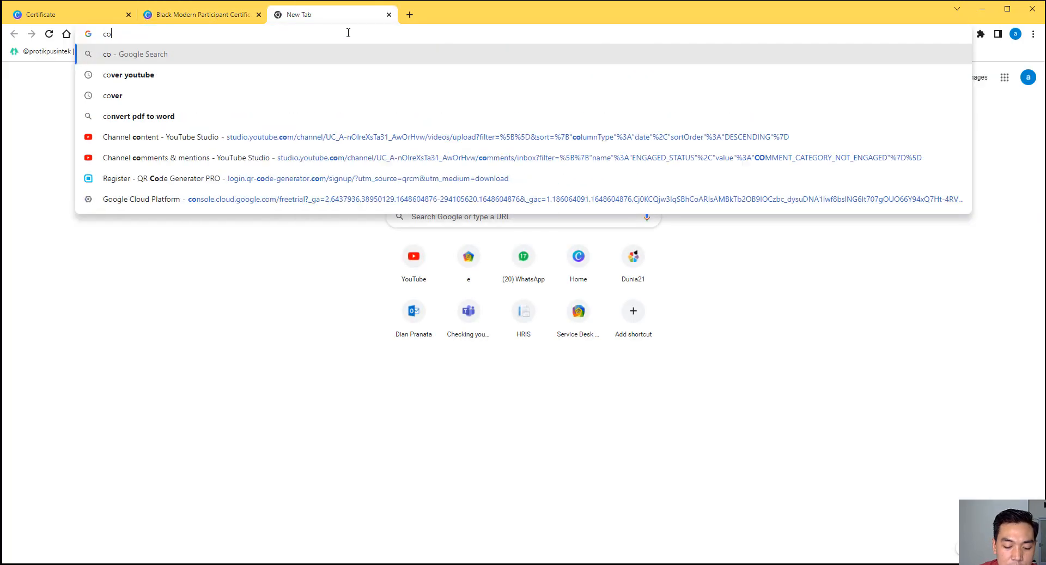
{"action": "type", "text": "ntoh sertifikat"}
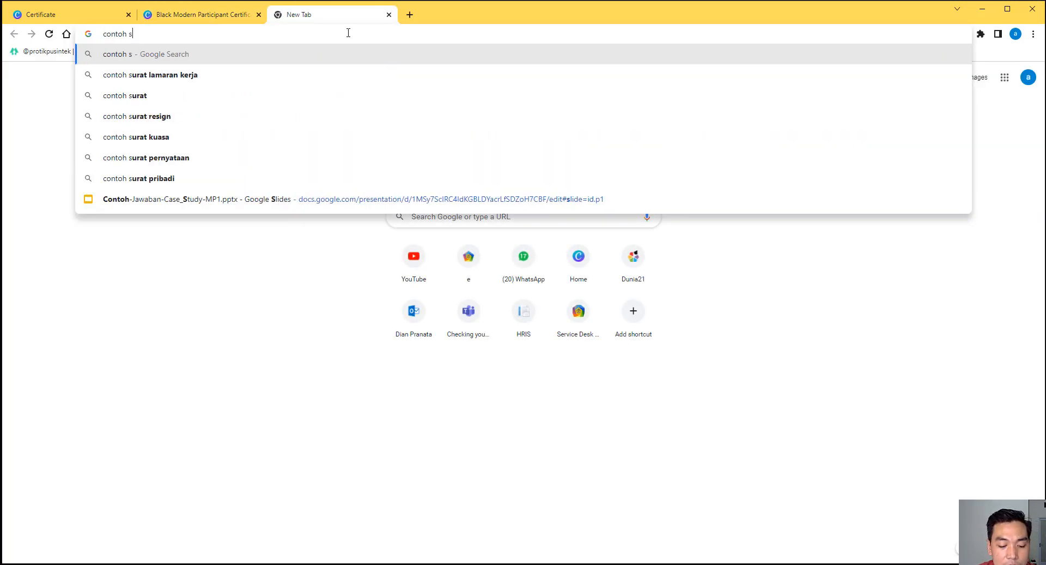
{"action": "key", "text": "Return"}
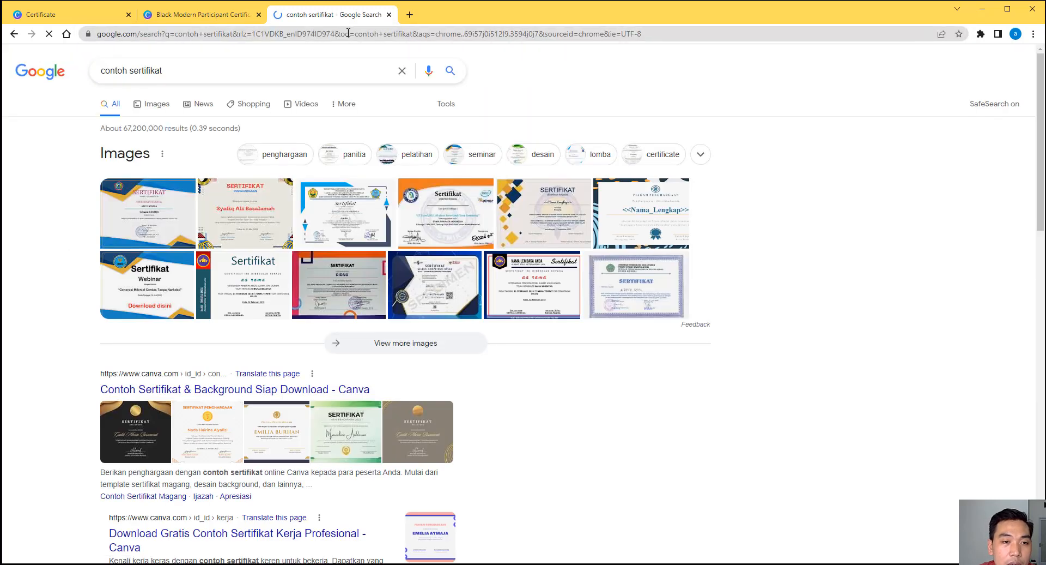
{"action": "left_click", "coordinate": [334, 211]}
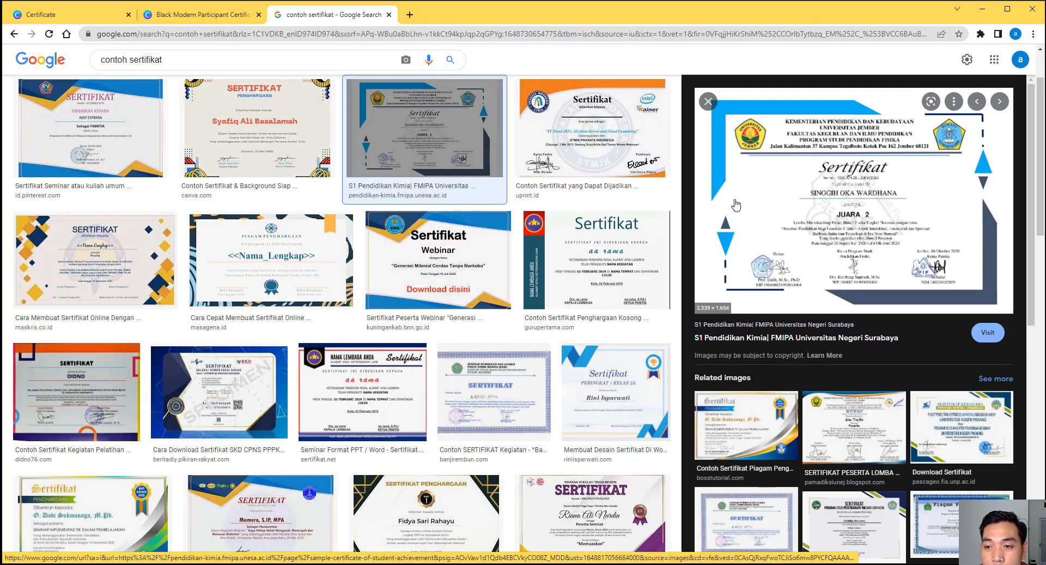
{"action": "left_click", "coordinate": [583, 188]}
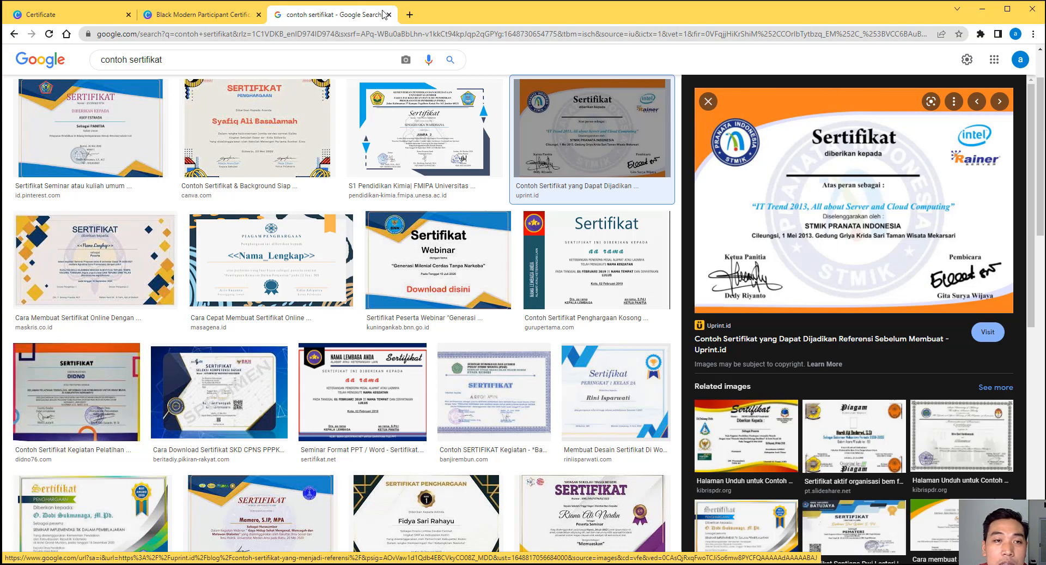
{"action": "left_click", "coordinate": [278, 131]}
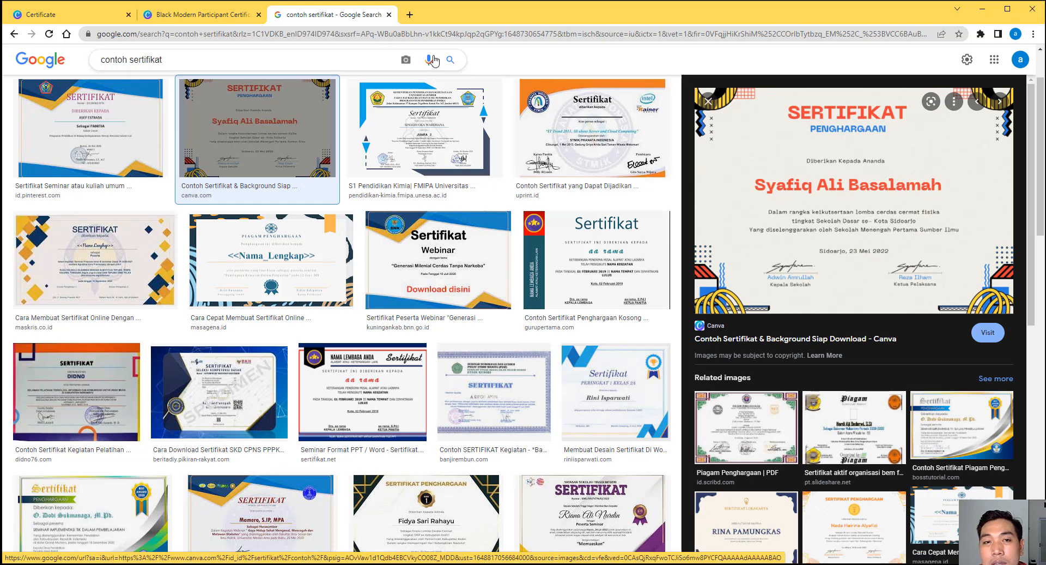
{"action": "left_click", "coordinate": [388, 14]}
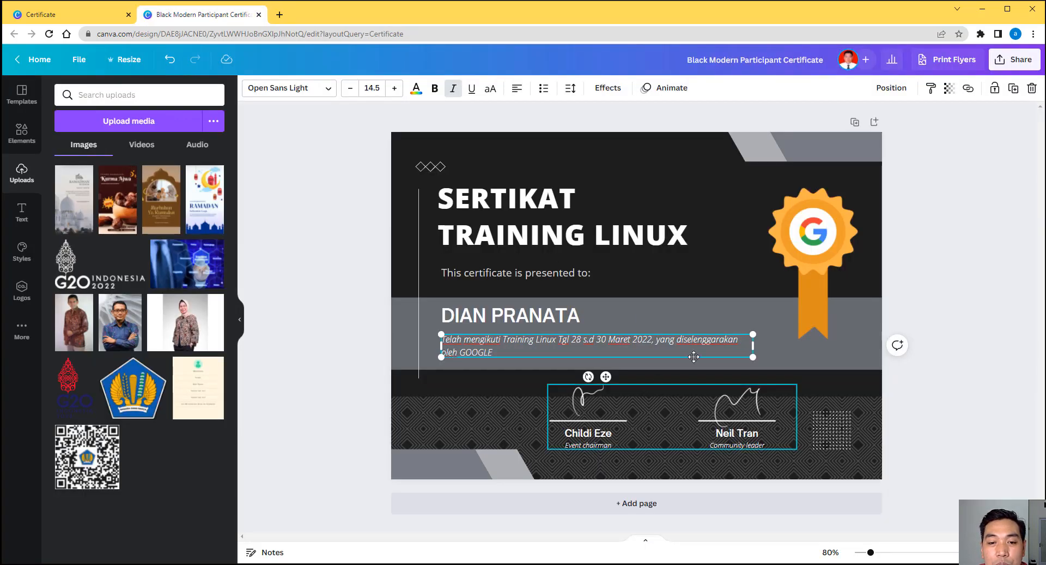
{"action": "left_click", "coordinate": [904, 374]}
Step: Break the paragraph after '2022,' so the second line ends 'oleh GOOGLE Indonesia'
{"action": "left_click", "coordinate": [659, 340]}
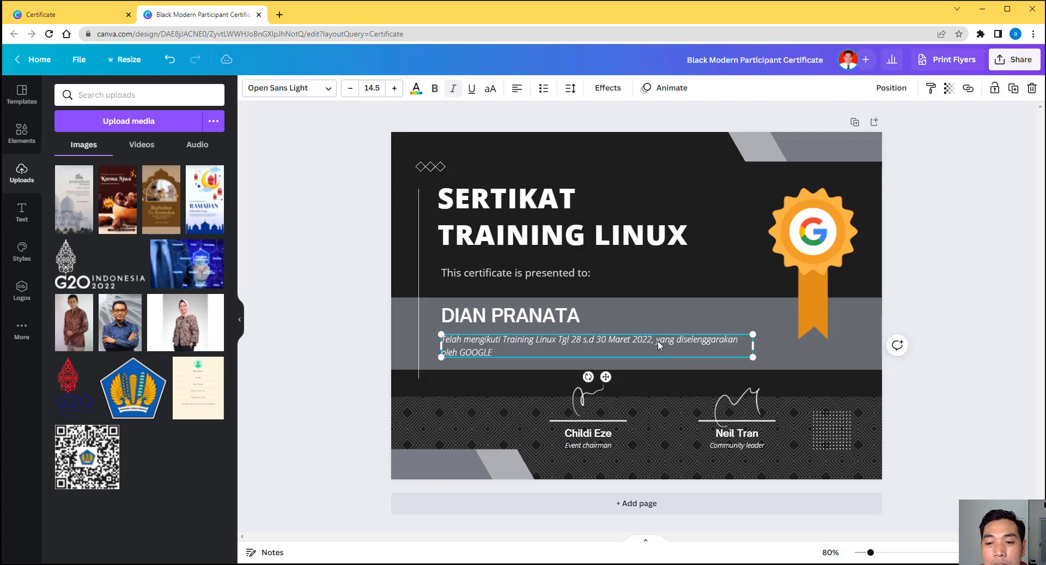
{"action": "double_click", "coordinate": [659, 341]}
{"action": "left_click", "coordinate": [659, 341]}
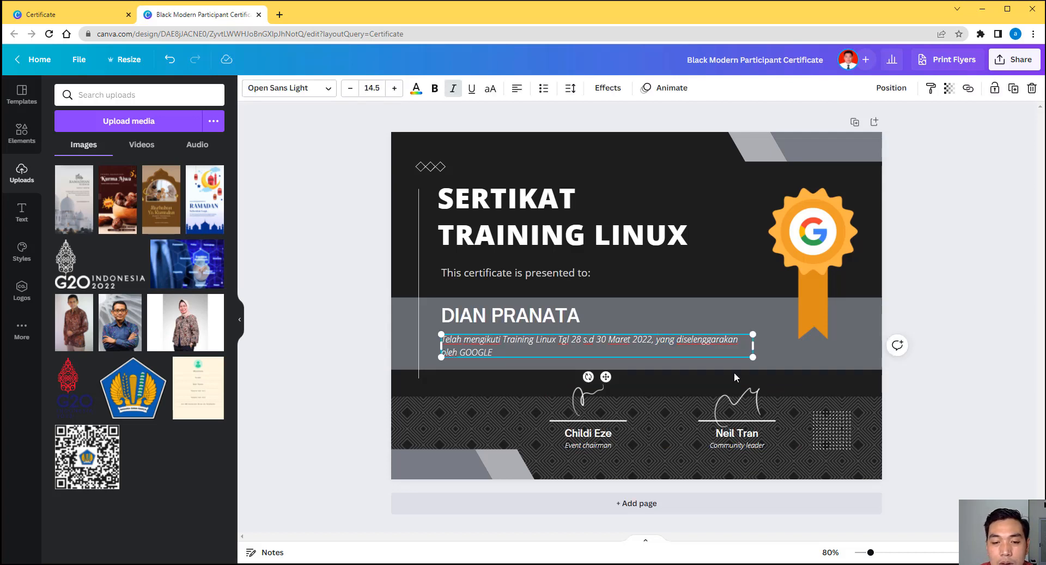
{"action": "key", "text": "Return"}
{"action": "key", "text": "Down"}
{"action": "key", "text": "BackSpace"}
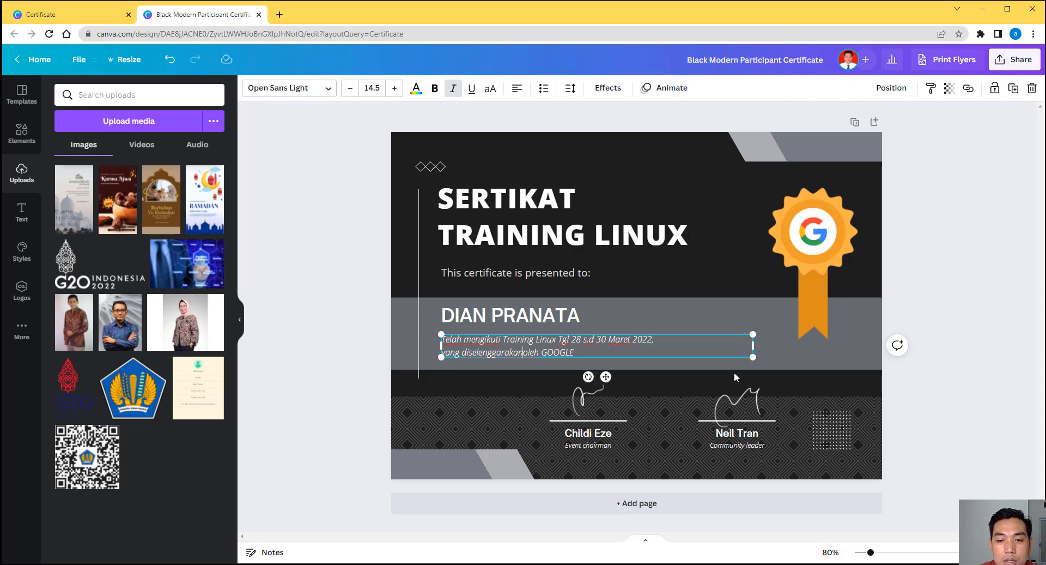
{"action": "type", "text": "GOOGLE"}
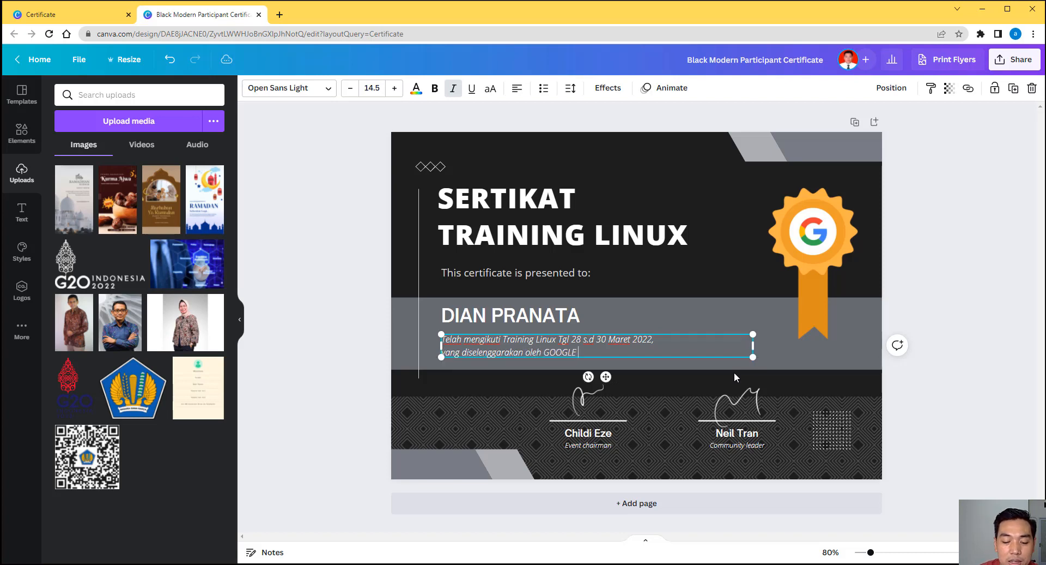
{"action": "type", "text": " Indonesia"}
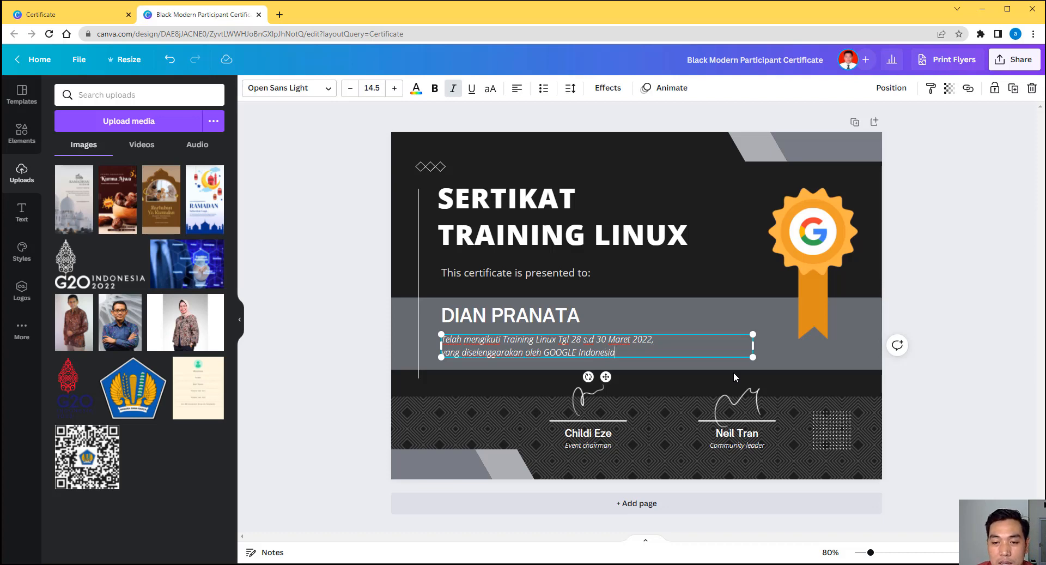
{"action": "key", "text": "ctrl+a"}
{"action": "left_click", "coordinate": [955, 399]}
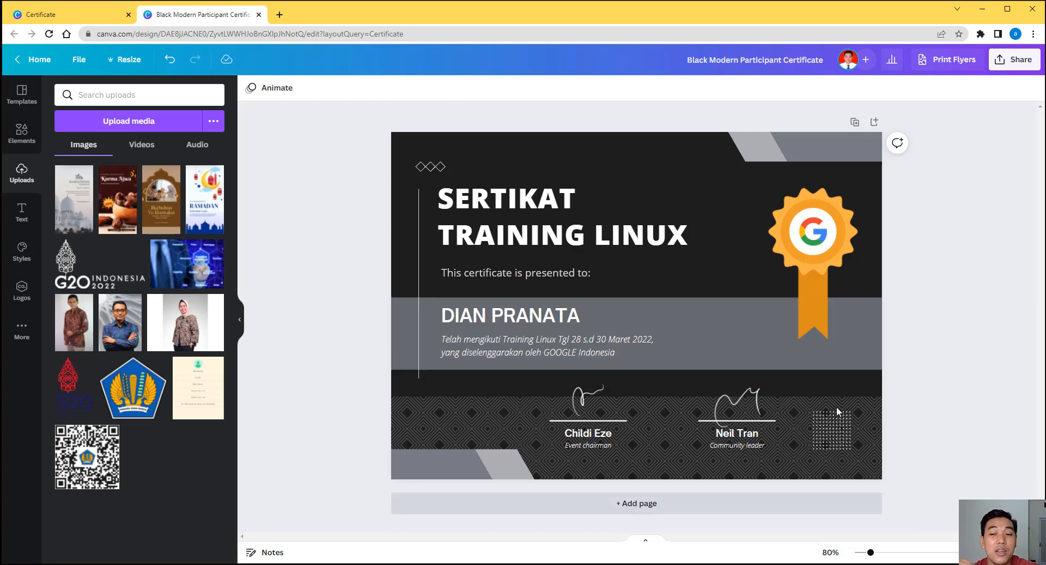
Step: Search the elements for 'qr code' and delete the dotted grid placeholder at bottom right
{"action": "left_click", "coordinate": [841, 424]}
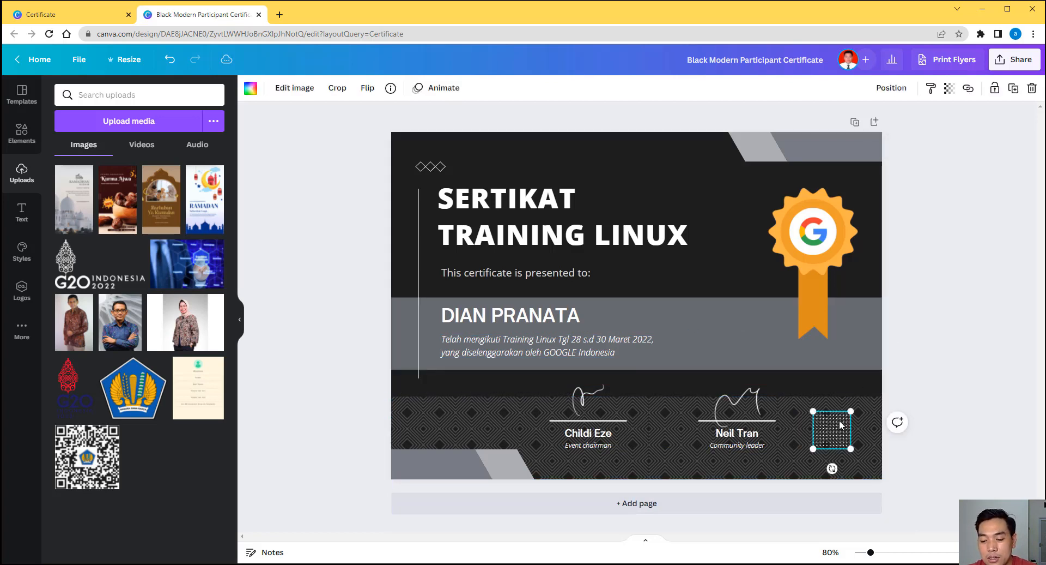
{"action": "left_click", "coordinate": [22, 133]}
{"action": "left_click_drag", "start_coordinate": [140, 95], "coordinate": [72, 93]}
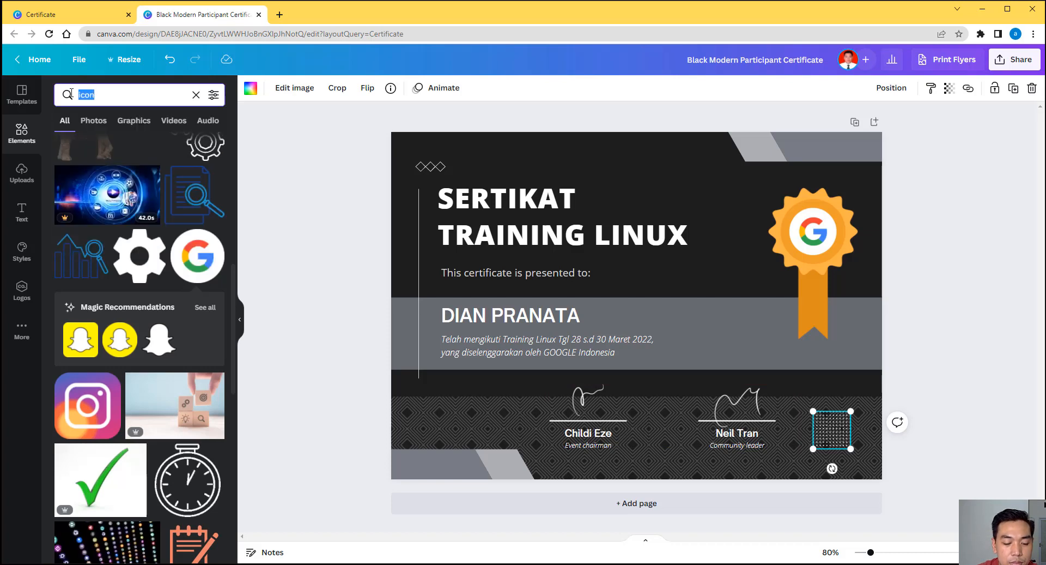
{"action": "type", "text": "qr code"}
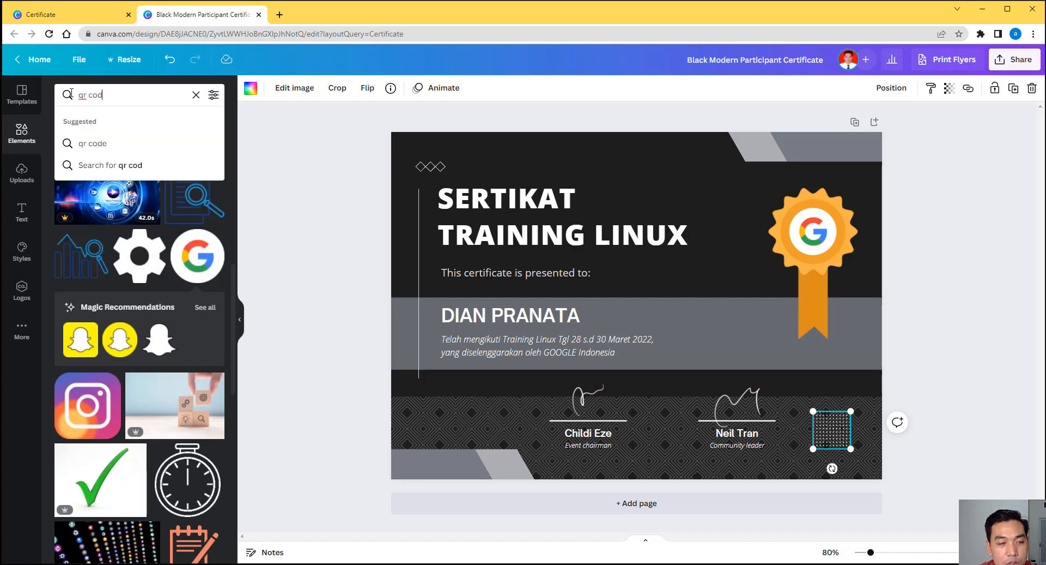
{"action": "key", "text": "Return"}
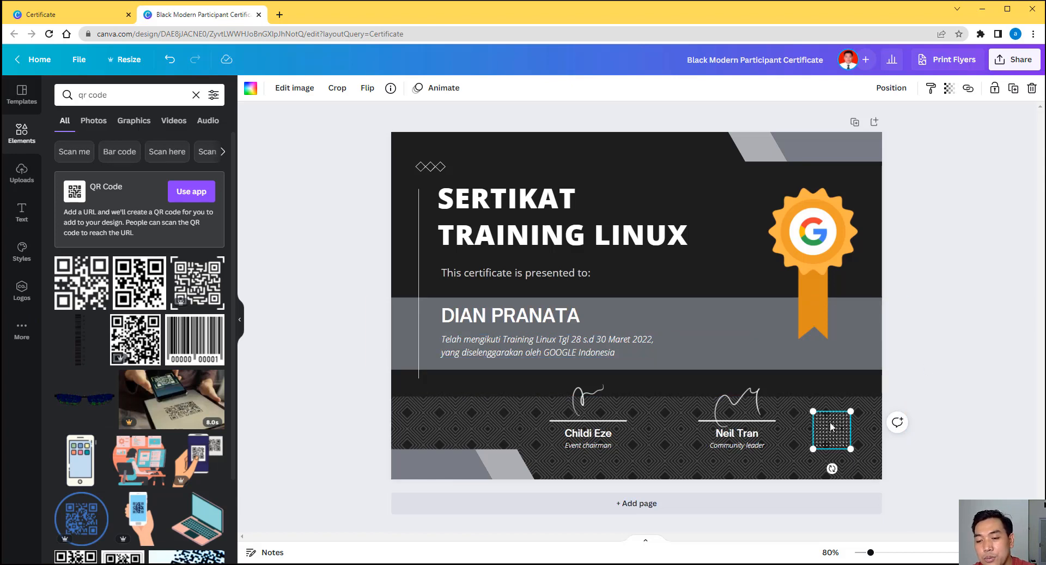
{"action": "key", "text": "Delete"}
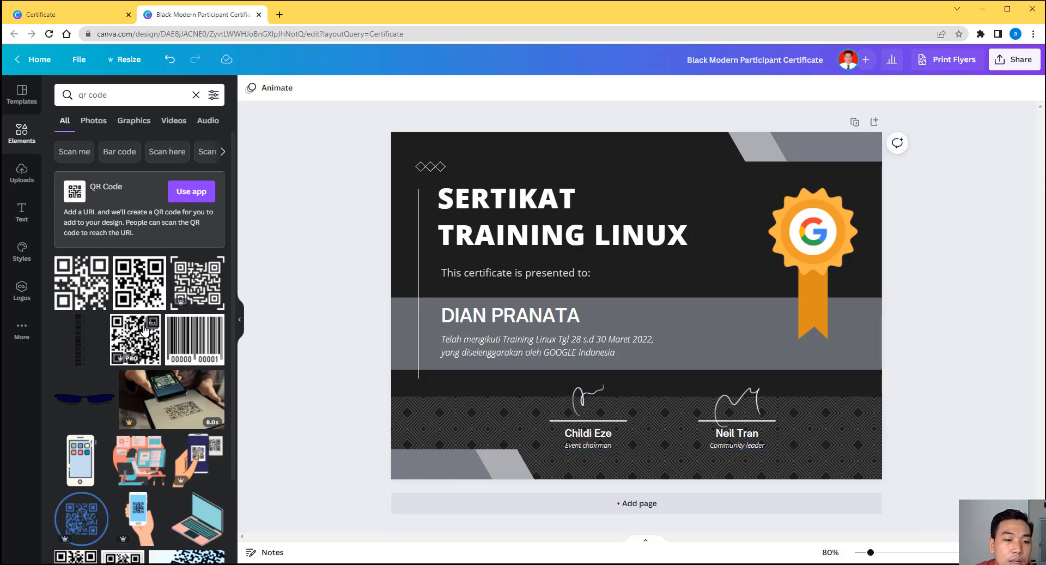
Step: Add a QR code and shrink it into the bottom-right corner beside the signatures
{"action": "left_click", "coordinate": [144, 330]}
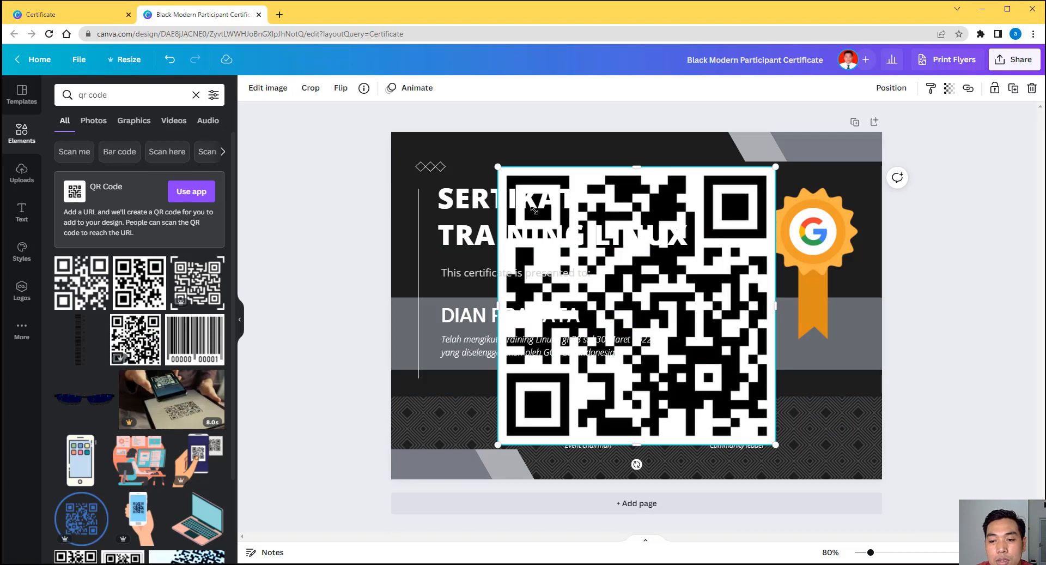
{"action": "left_click_drag", "start_coordinate": [535, 210], "coordinate": [833, 442]}
{"action": "left_click", "coordinate": [939, 433]}
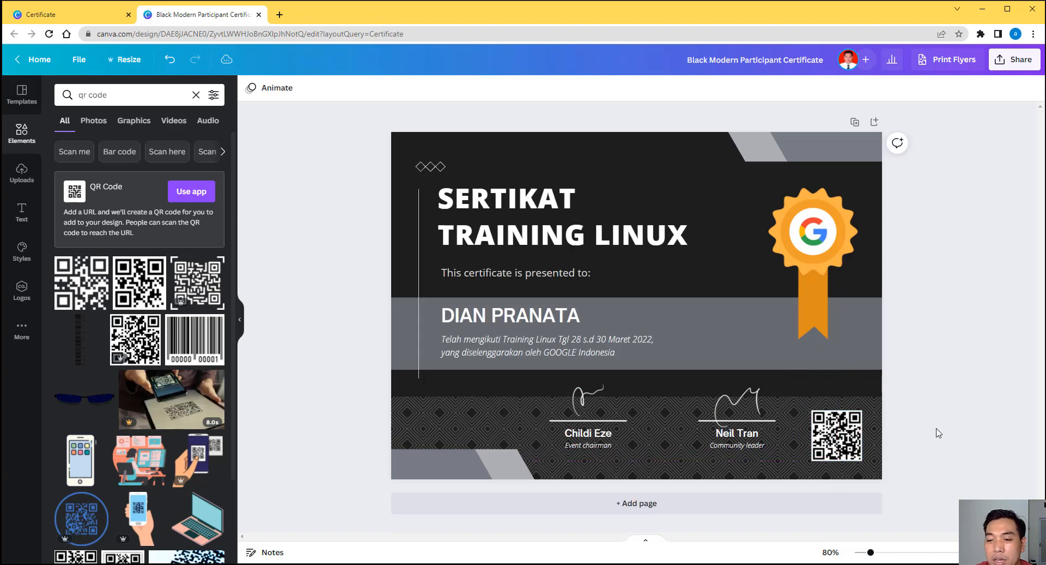
{"action": "left_click", "coordinate": [743, 442]}
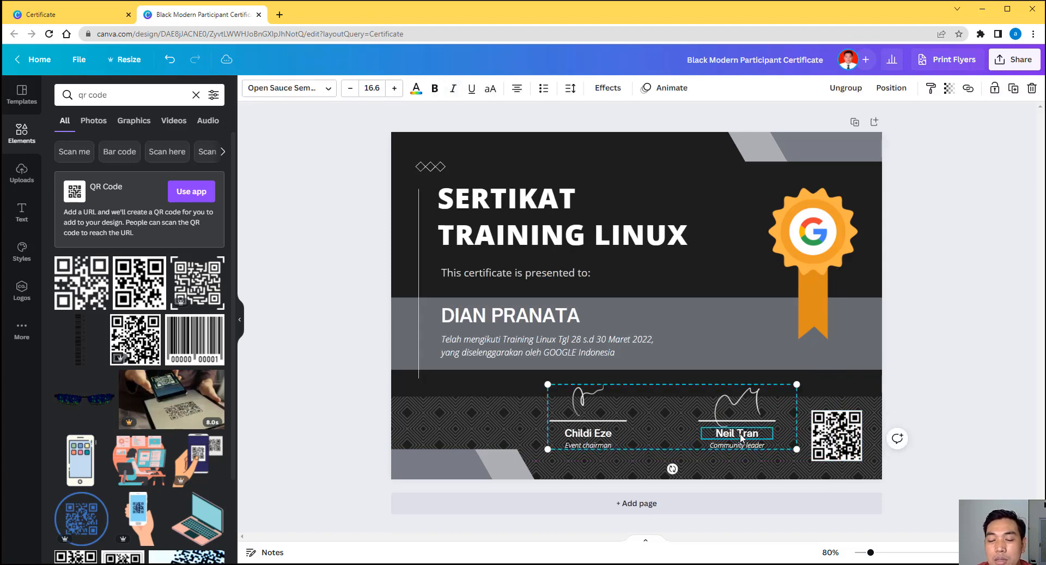
{"action": "left_click", "coordinate": [958, 325]}
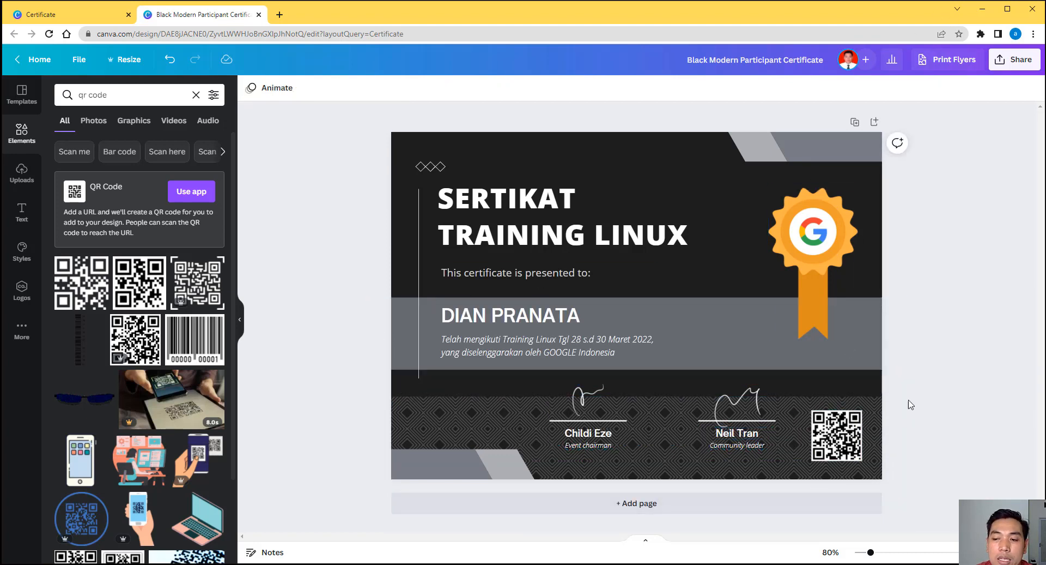
{"action": "left_click", "coordinate": [607, 502]}
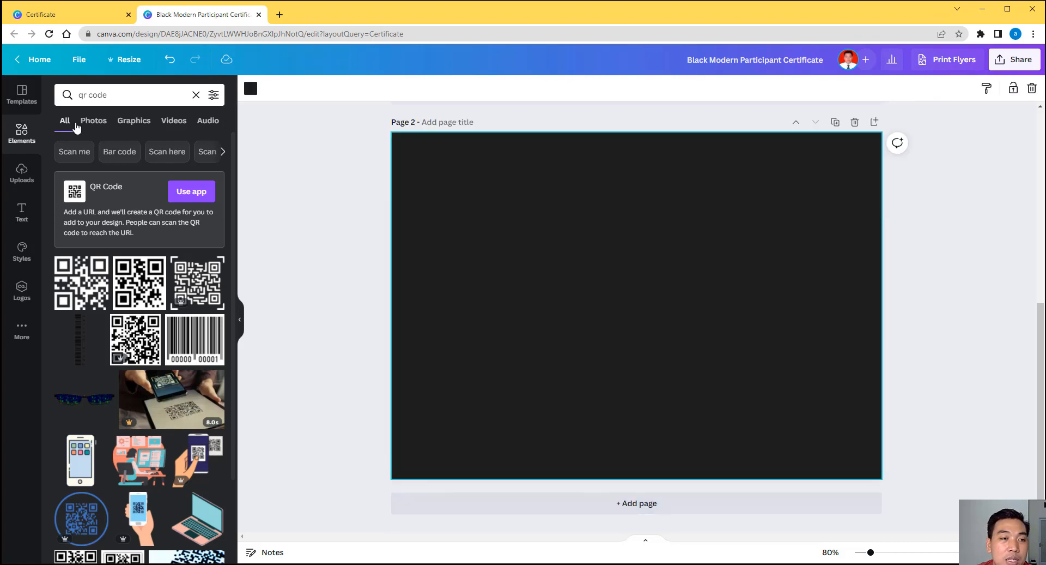
{"action": "scroll", "coordinate": [441, 199], "scroll_direction": "up", "scroll_amount": 6}
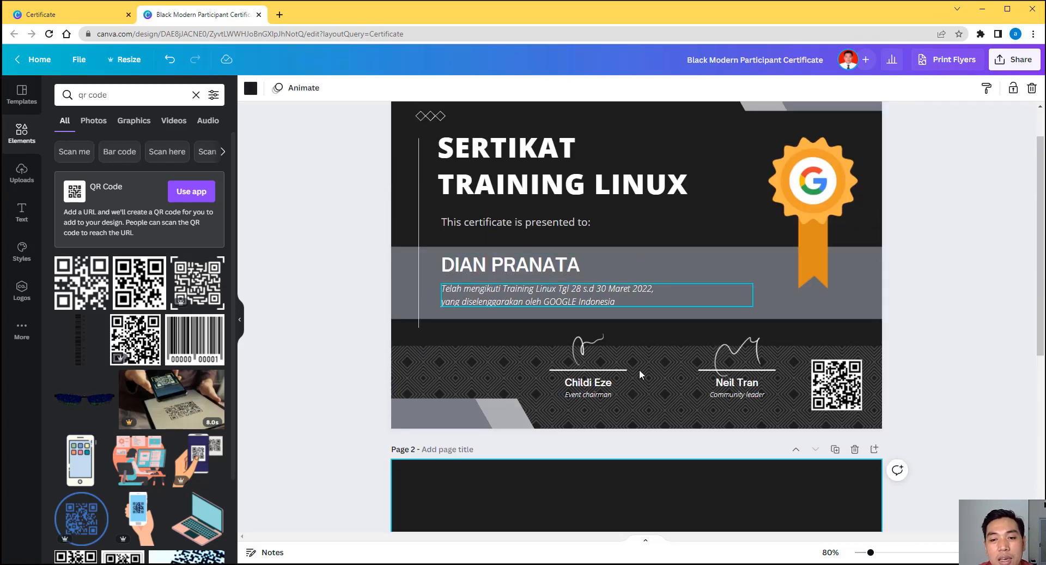
{"action": "left_click", "coordinate": [854, 449]}
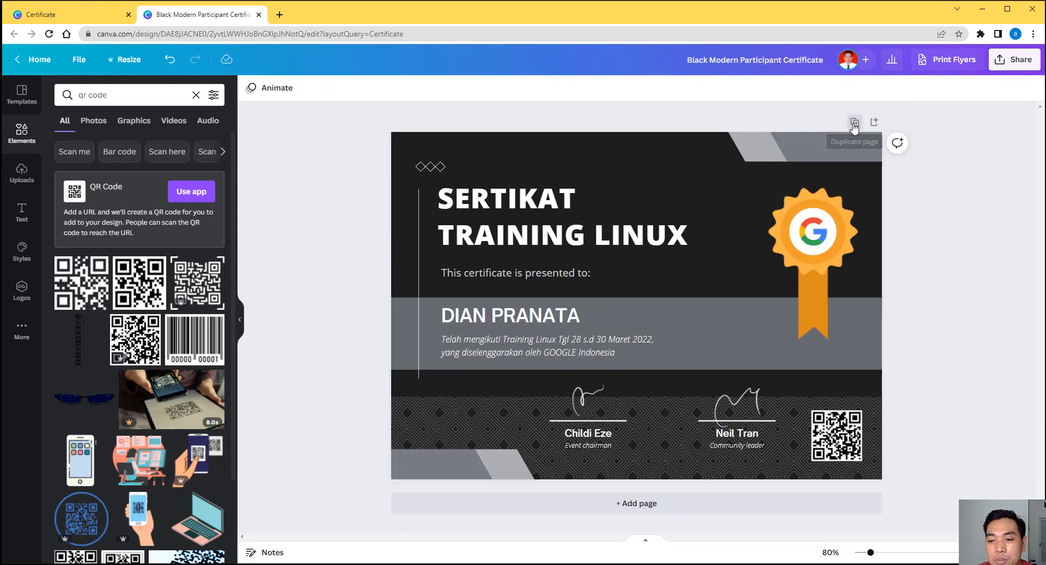
{"action": "left_click", "coordinate": [854, 123]}
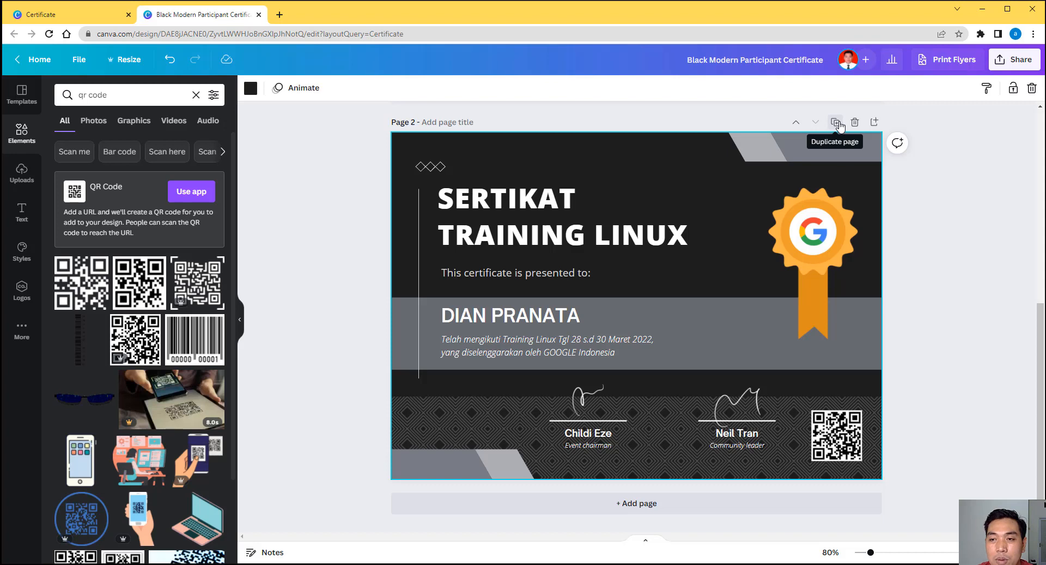
{"action": "left_click", "coordinate": [840, 125]}
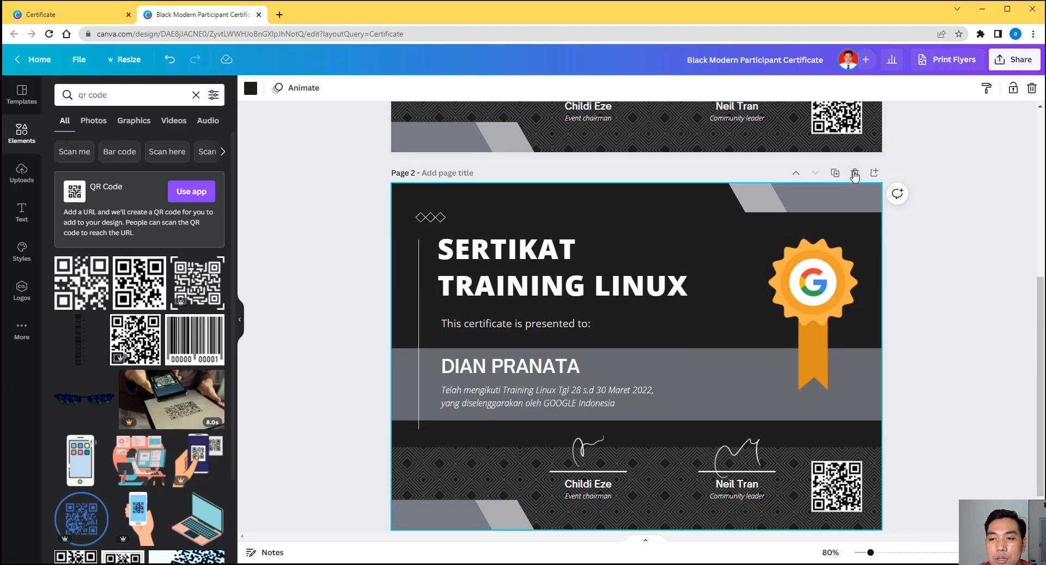
{"action": "left_click", "coordinate": [854, 173]}
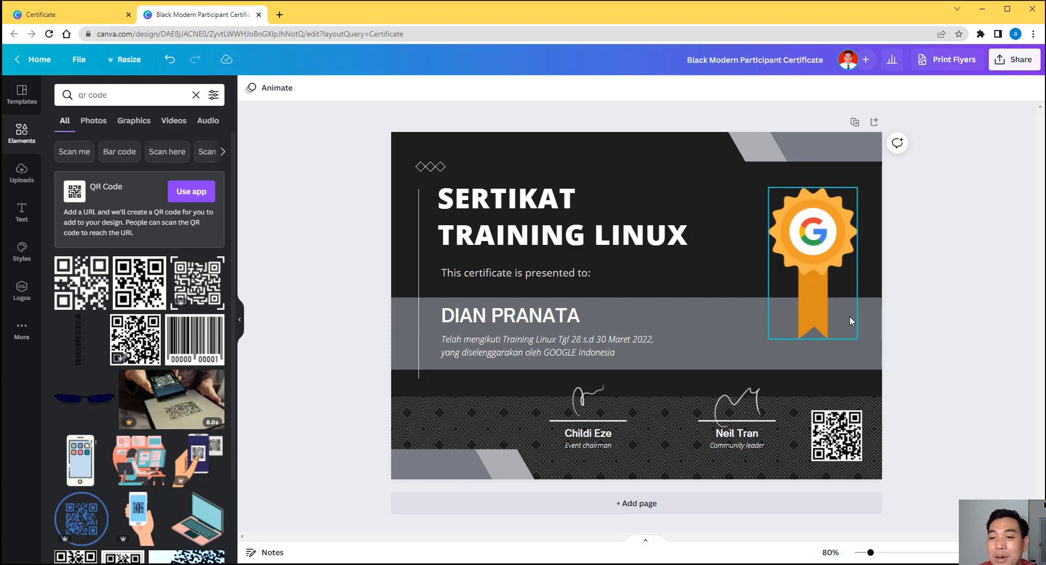
{"action": "left_click", "coordinate": [999, 60]}
{"action": "left_click", "coordinate": [903, 322]}
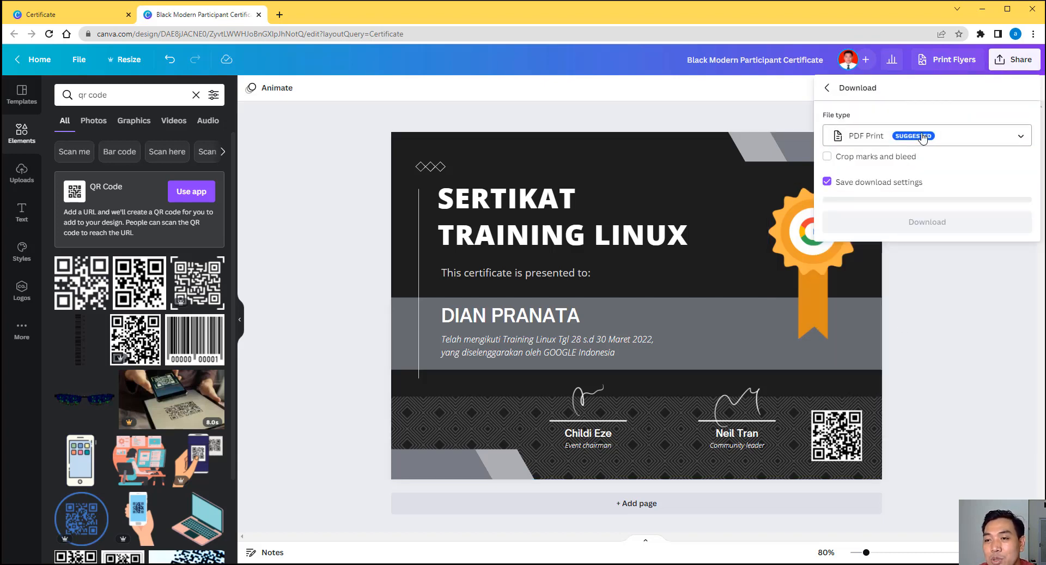
{"action": "left_click", "coordinate": [922, 138]}
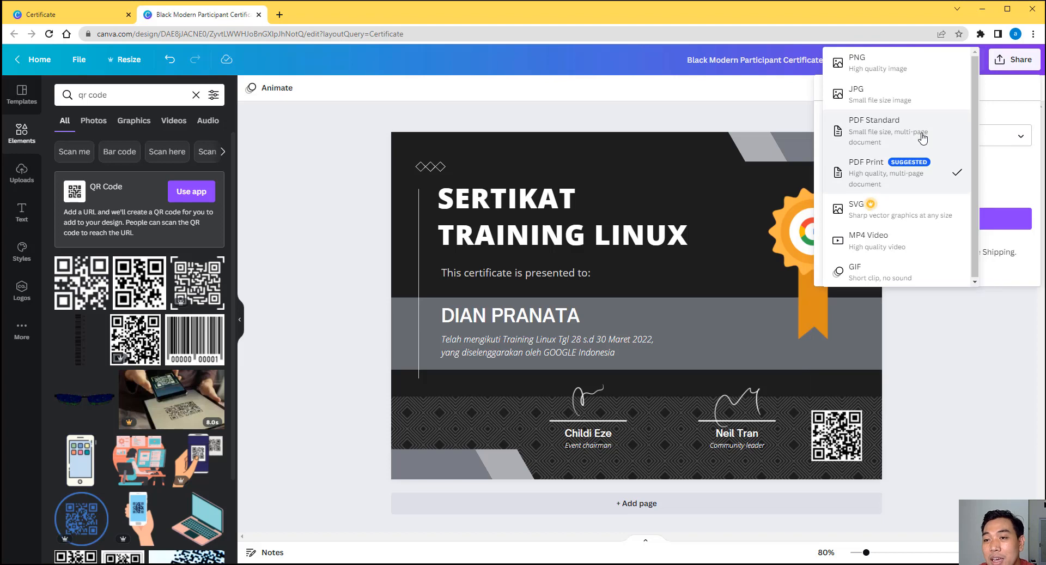
{"action": "left_click", "coordinate": [992, 379]}
{"action": "left_click", "coordinate": [987, 363]}
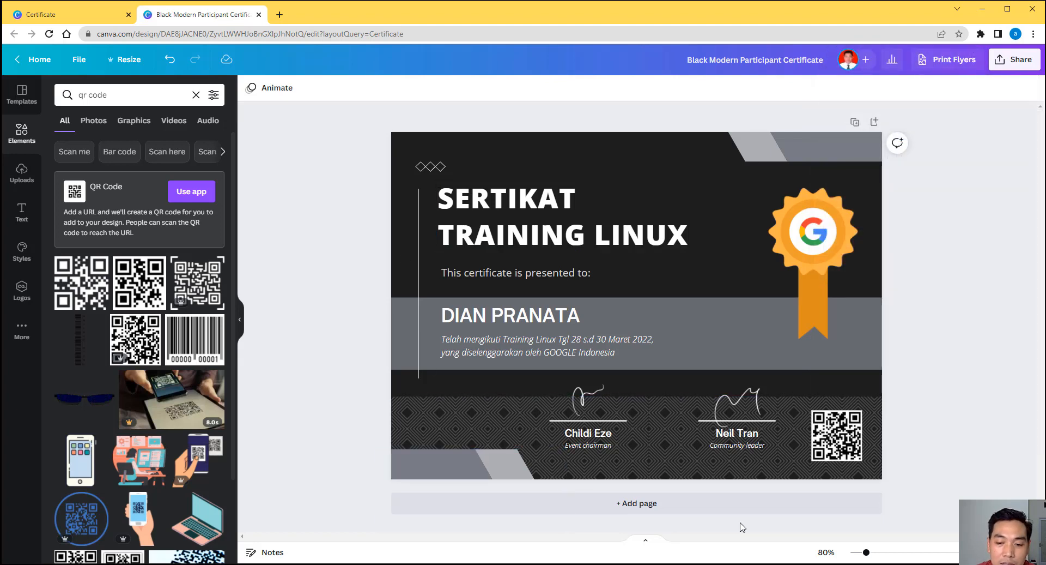
Step: Add page 2 and apply the colourful 'Siswa Pekan Ini' achievement certificate template to it
{"action": "left_click", "coordinate": [670, 507]}
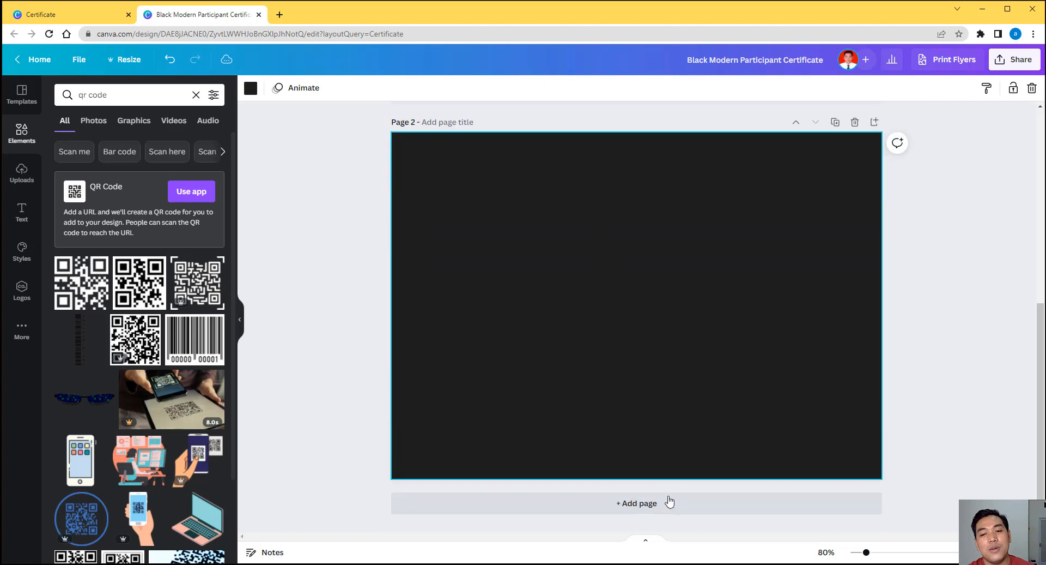
{"action": "left_click", "coordinate": [15, 87]}
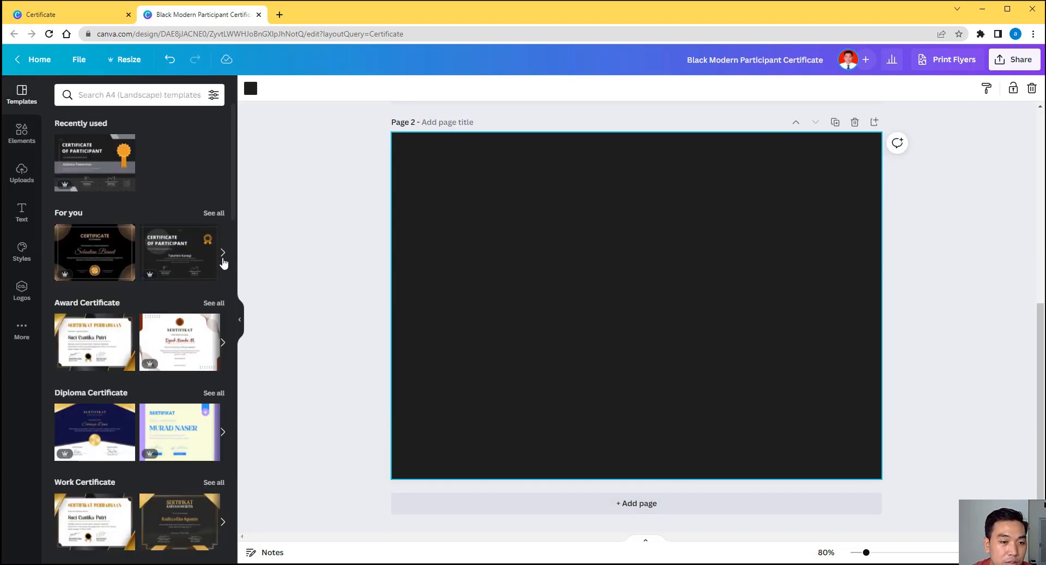
{"action": "left_click", "coordinate": [223, 253]}
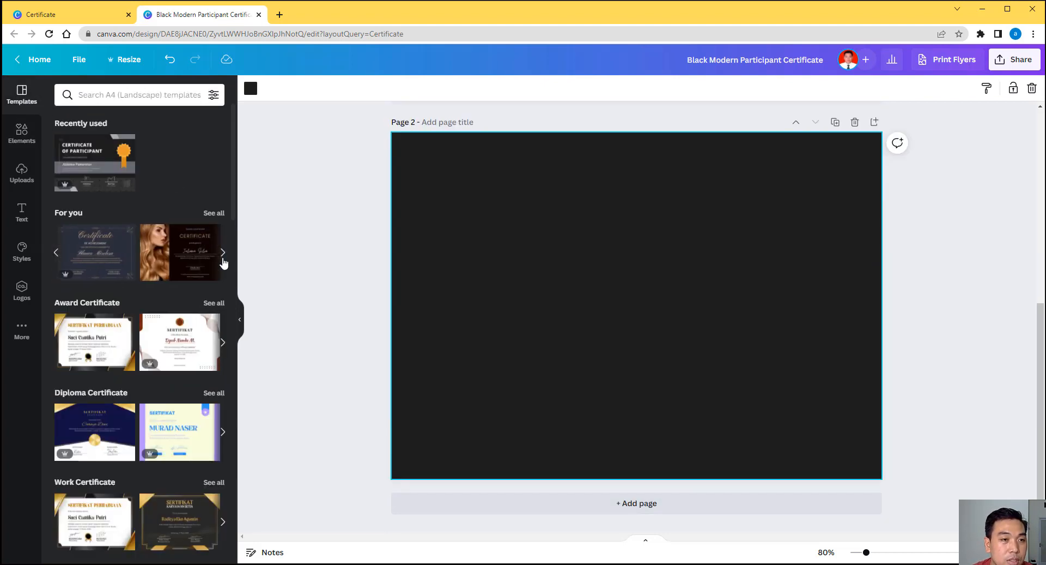
{"action": "left_click", "coordinate": [223, 256]}
{"action": "scroll", "coordinate": [172, 317], "scroll_direction": "down", "scroll_amount": 9}
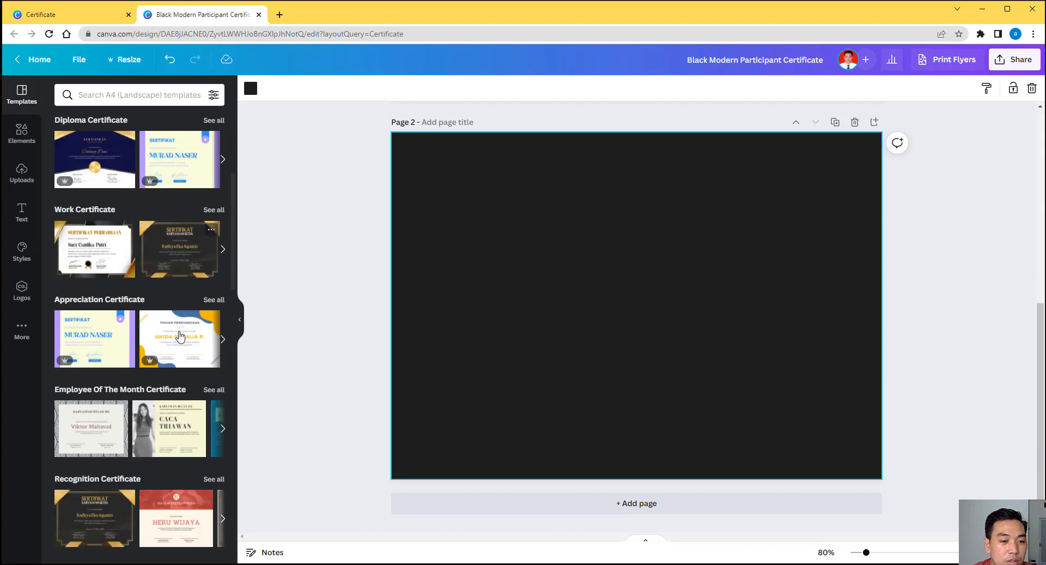
{"action": "scroll", "coordinate": [182, 297], "scroll_direction": "down", "scroll_amount": 10}
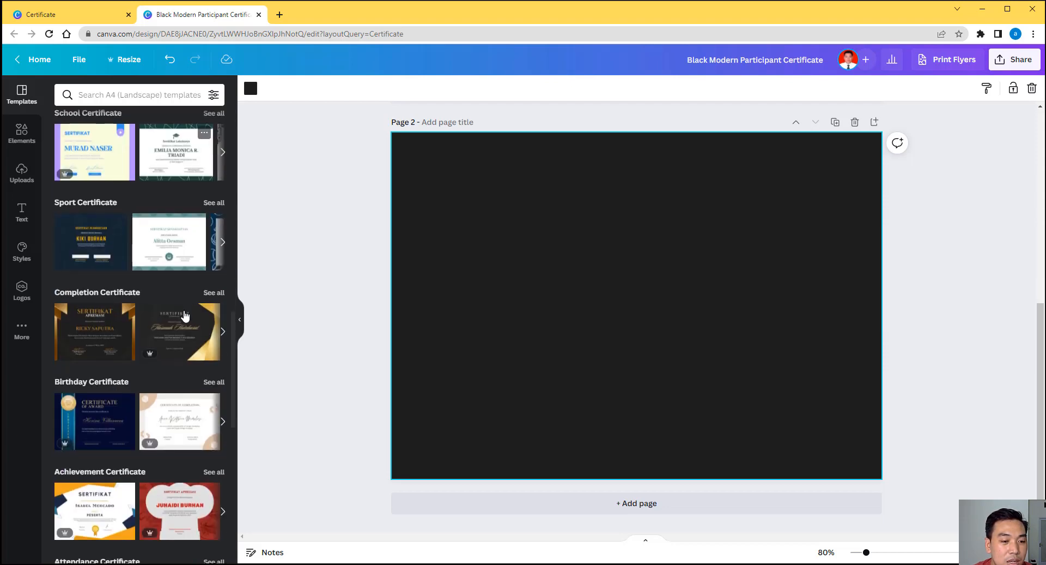
{"action": "scroll", "coordinate": [182, 355], "scroll_direction": "down", "scroll_amount": 2}
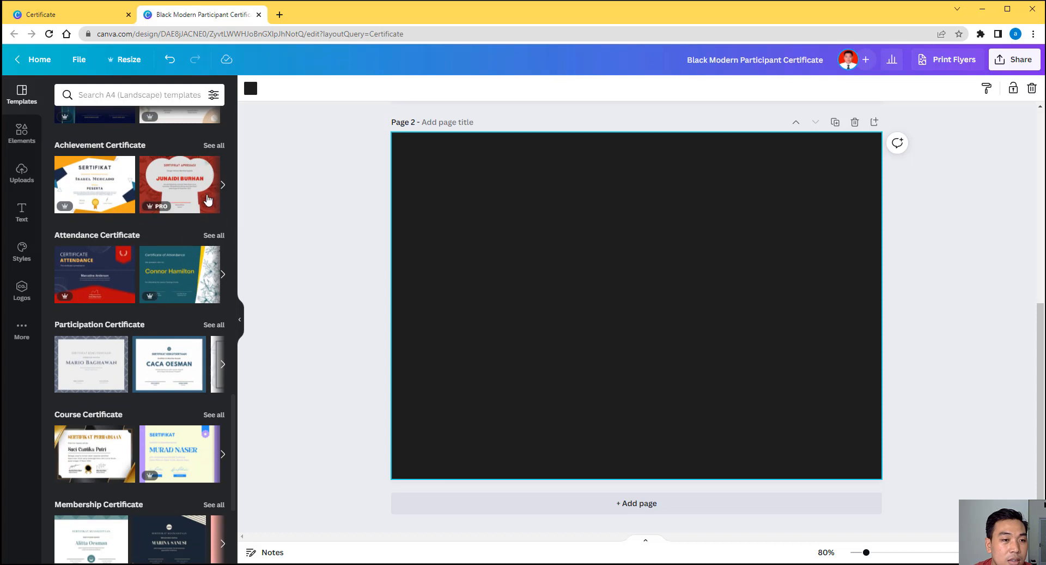
{"action": "left_click", "coordinate": [223, 186]}
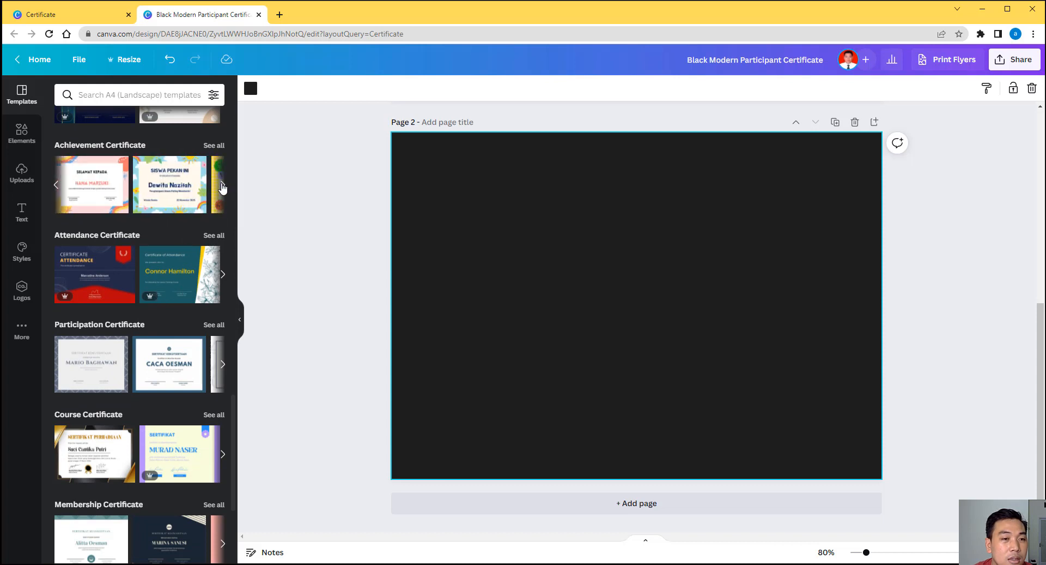
{"action": "left_click", "coordinate": [170, 188]}
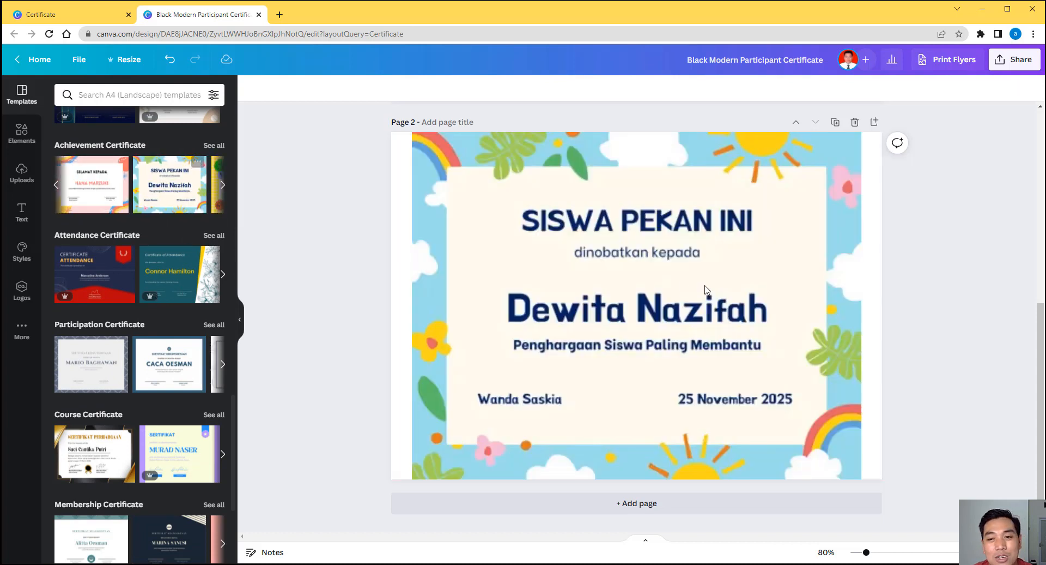
{"action": "left_click", "coordinate": [940, 245]}
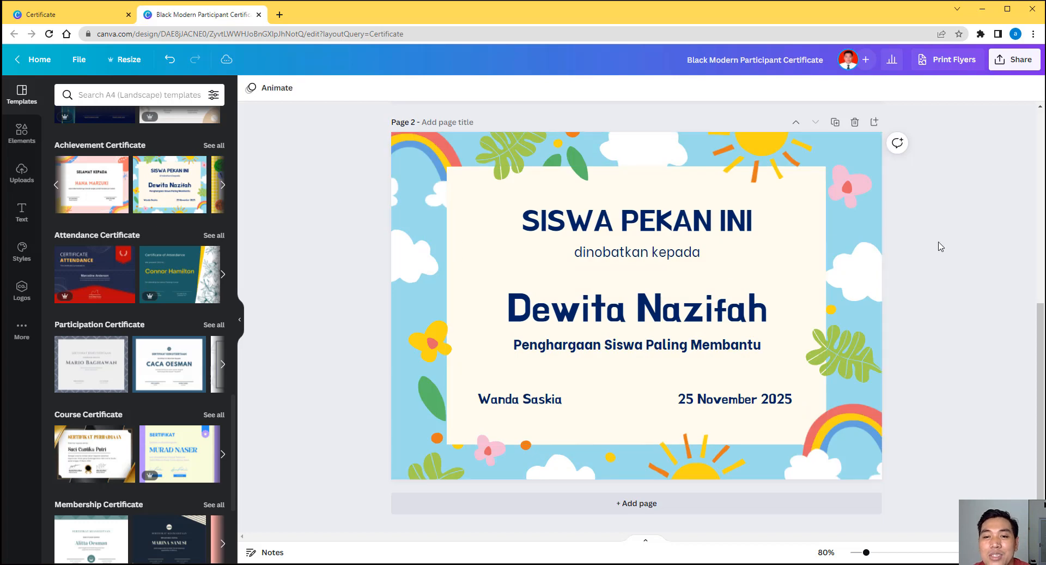
Step: Replace the 'SISWA PEKAN INI' heading with 'TK ANJANI', then select the 'dinobatkan kepada' line
{"action": "double_click", "coordinate": [701, 223]}
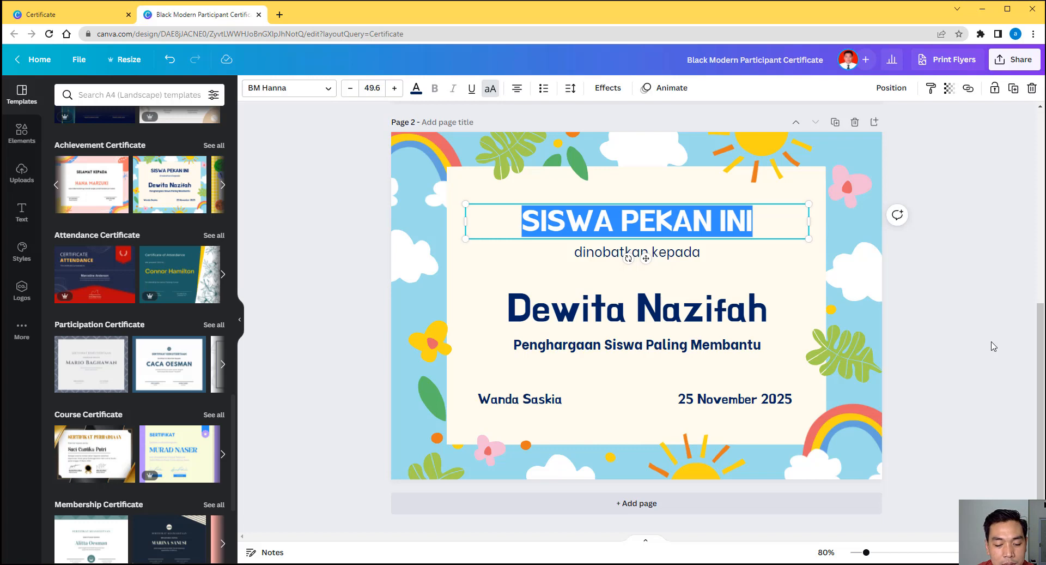
{"action": "type", "text": "PERINGAT"}
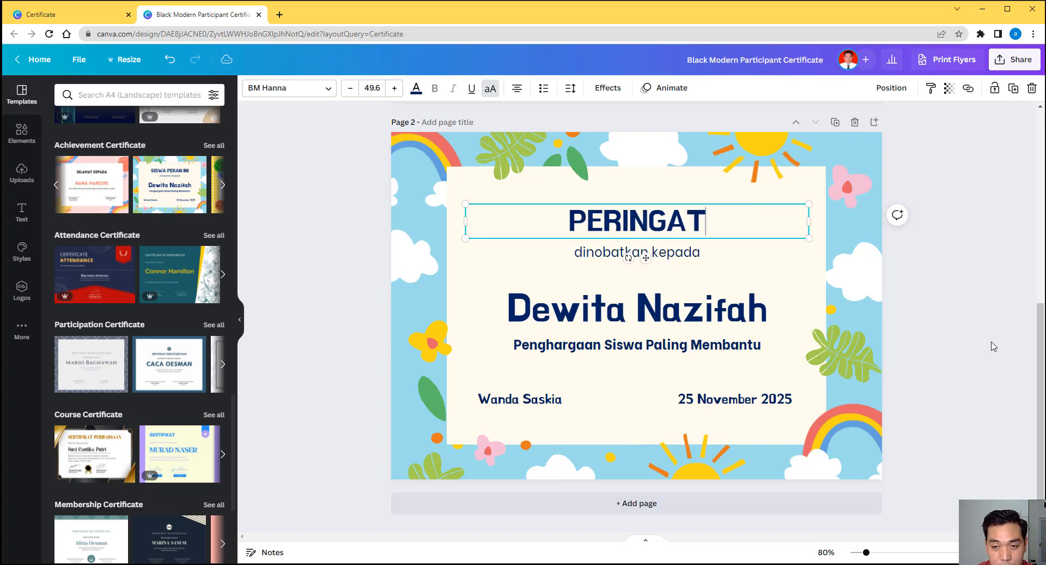
{"action": "key", "text": "BackSpace"}
{"action": "key", "text": "BackSpace"}
{"action": "key", "text": "BackSpace"}
{"action": "key", "text": "BackSpace"}
{"action": "key", "text": "BackSpace"}
{"action": "key", "text": "BackSpace"}
{"action": "key", "text": "BackSpace"}
{"action": "key", "text": "BackSpace"}
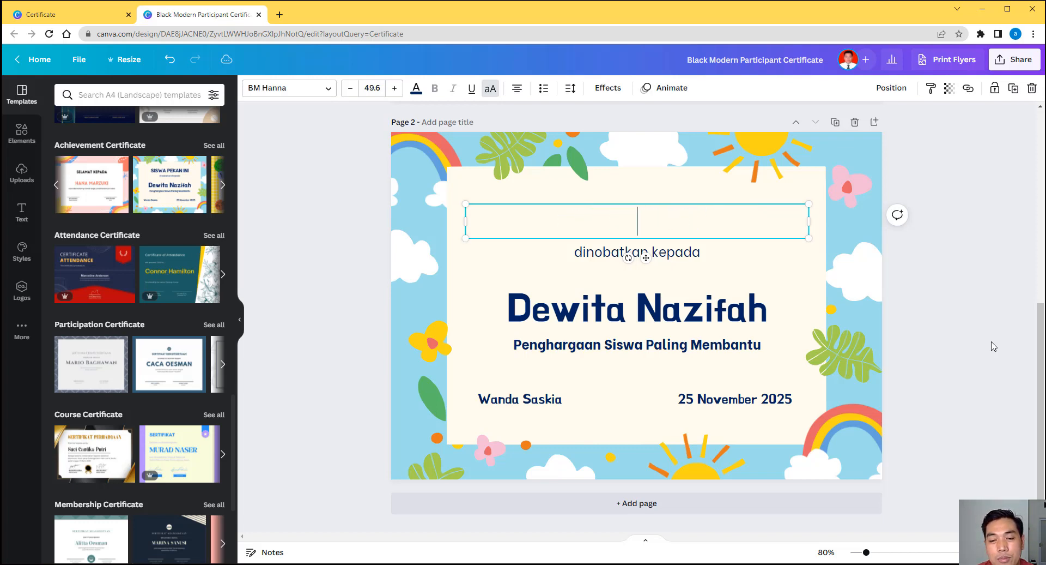
{"action": "type", "text": "TK ANJANI"}
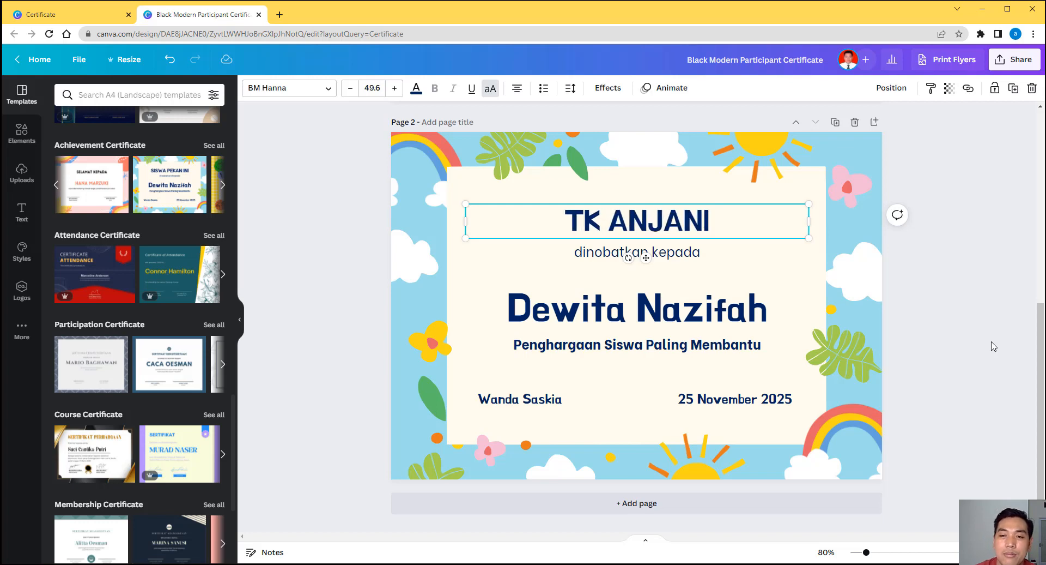
{"action": "left_click", "coordinate": [933, 317]}
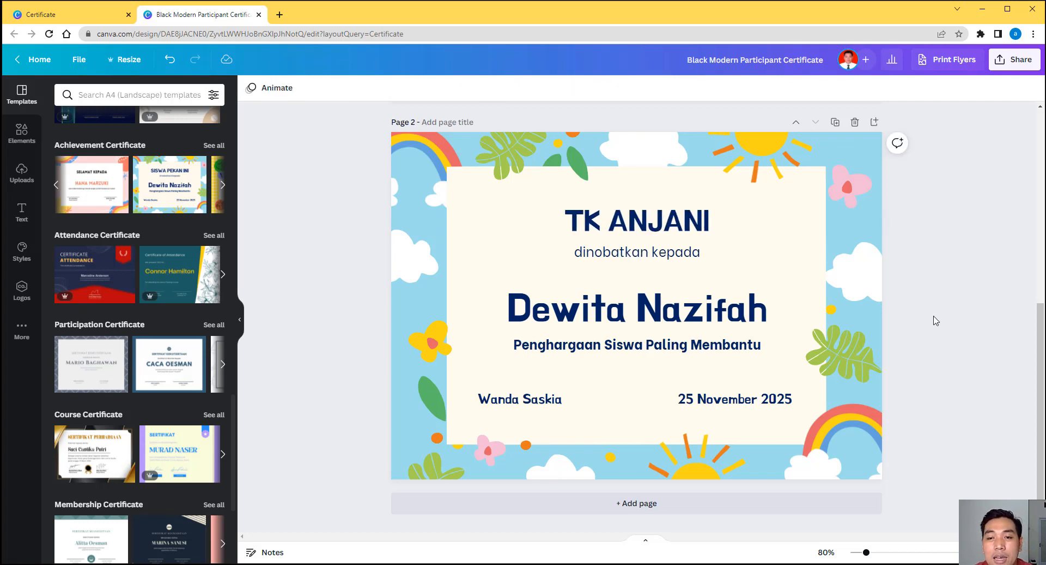
{"action": "left_click", "coordinate": [666, 259]}
{"action": "left_click", "coordinate": [666, 259]}
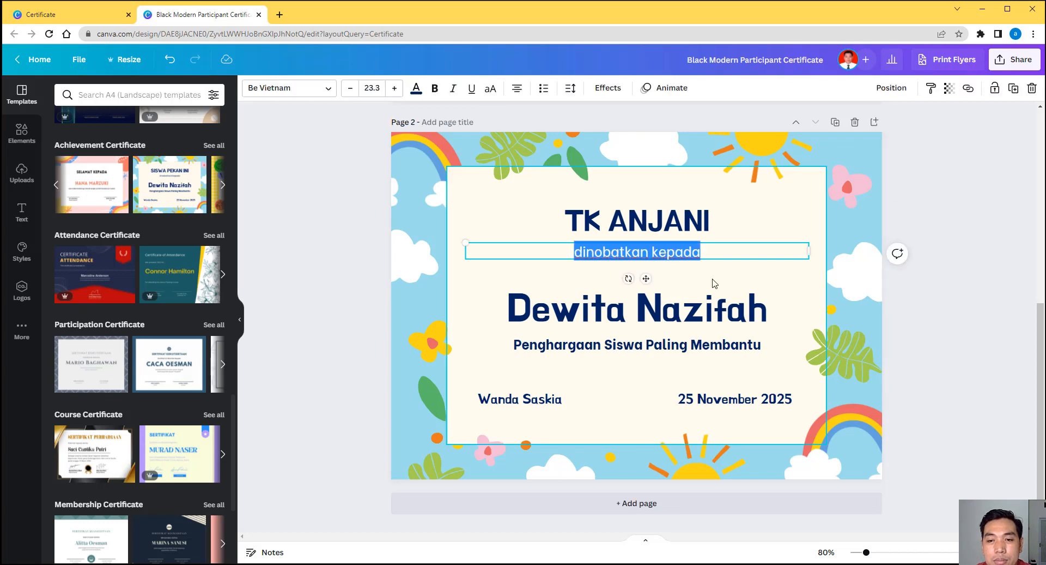